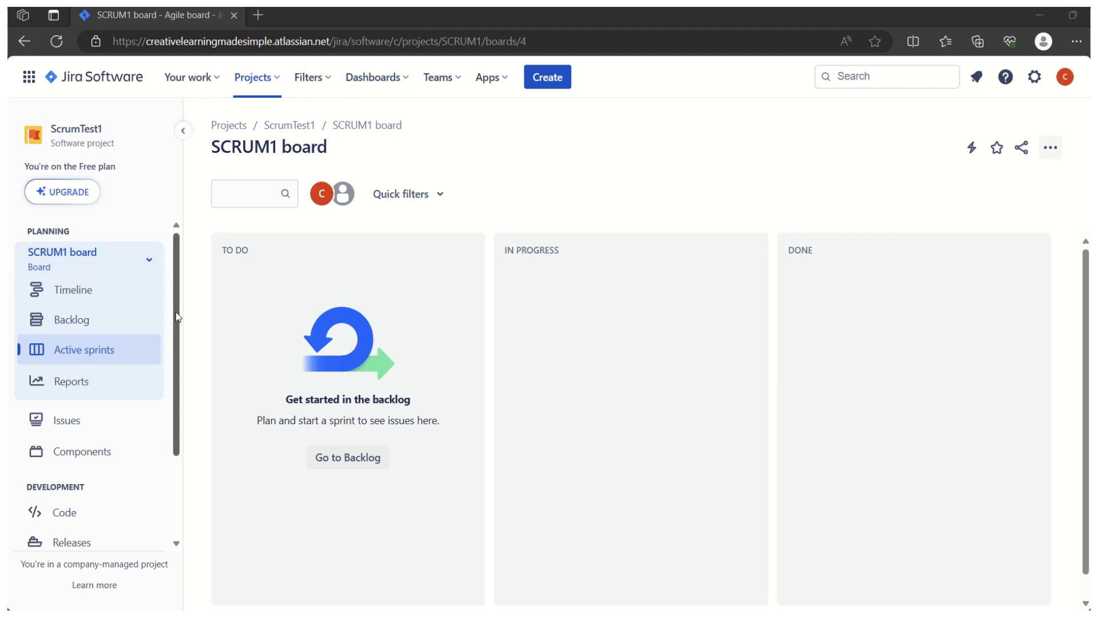
Scroll the SCRUM1 board sidebar down and go to ScrumTest1's Project settings
{"action": "left_click_drag", "start_coordinate": [174, 305], "coordinate": [177, 406]}
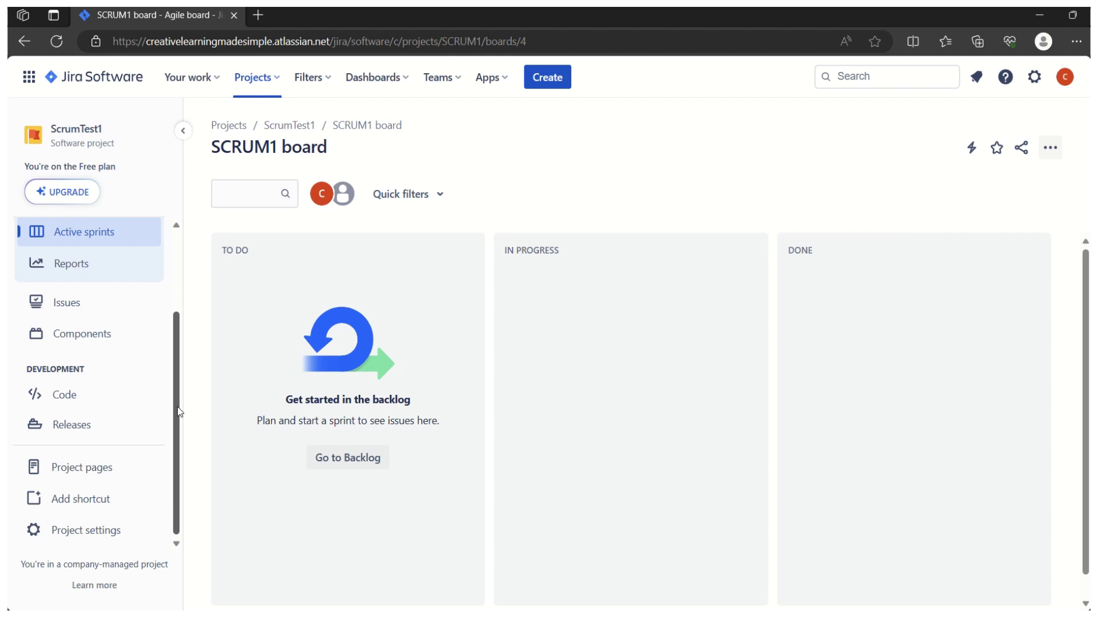
{"action": "left_click", "coordinate": [75, 529]}
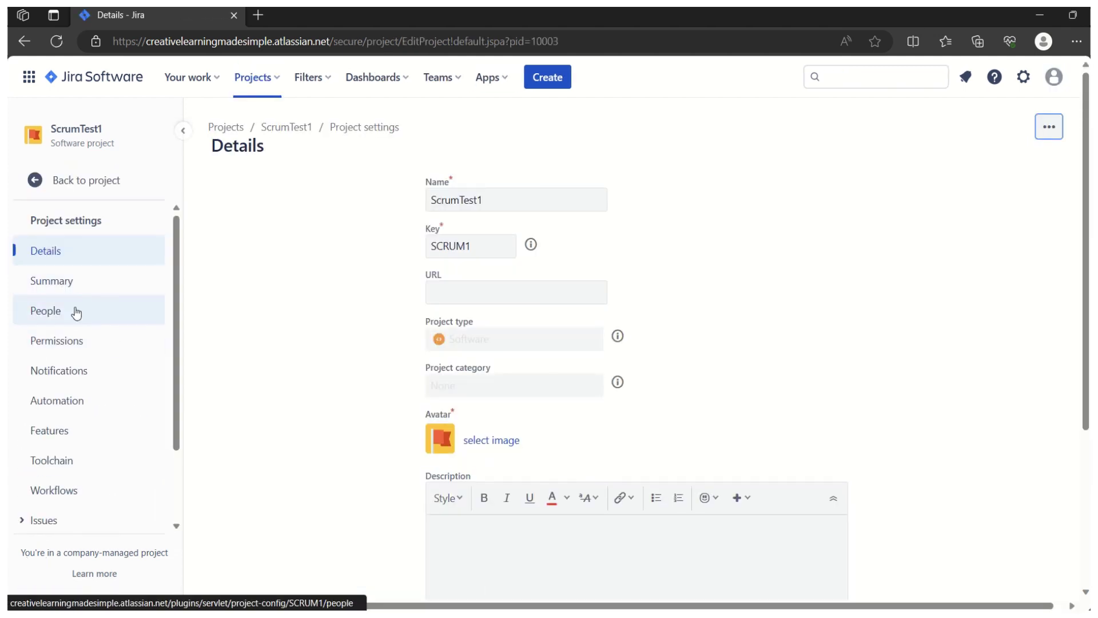
Leave the settings Summary, go back to the project, and show the SCRUM1 Backlog
{"action": "left_click", "coordinate": [74, 342]}
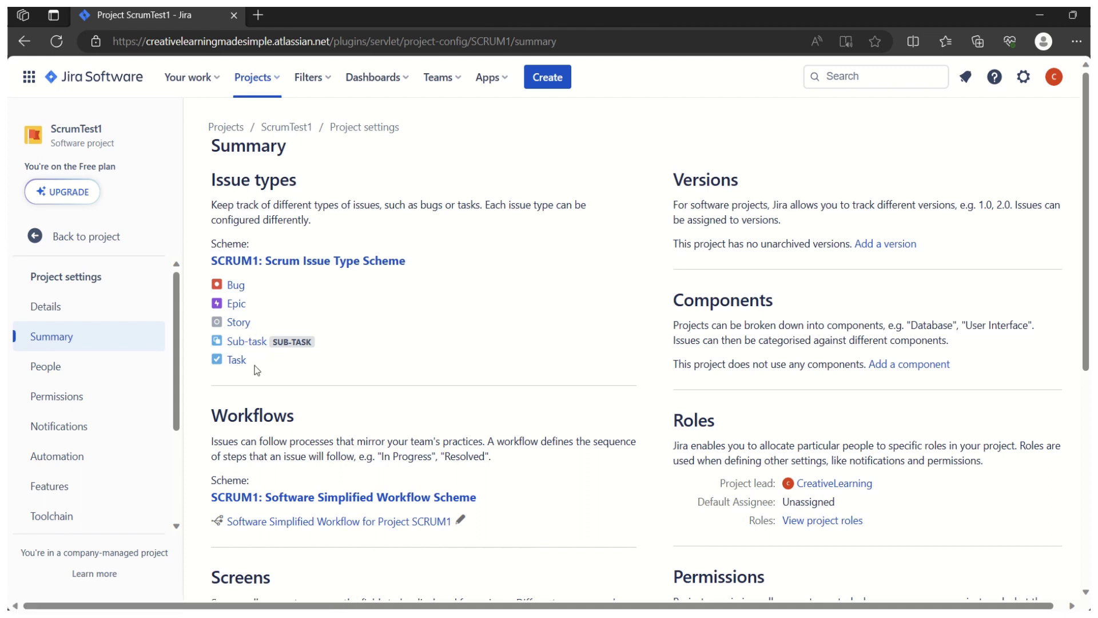
{"action": "left_click", "coordinate": [66, 243]}
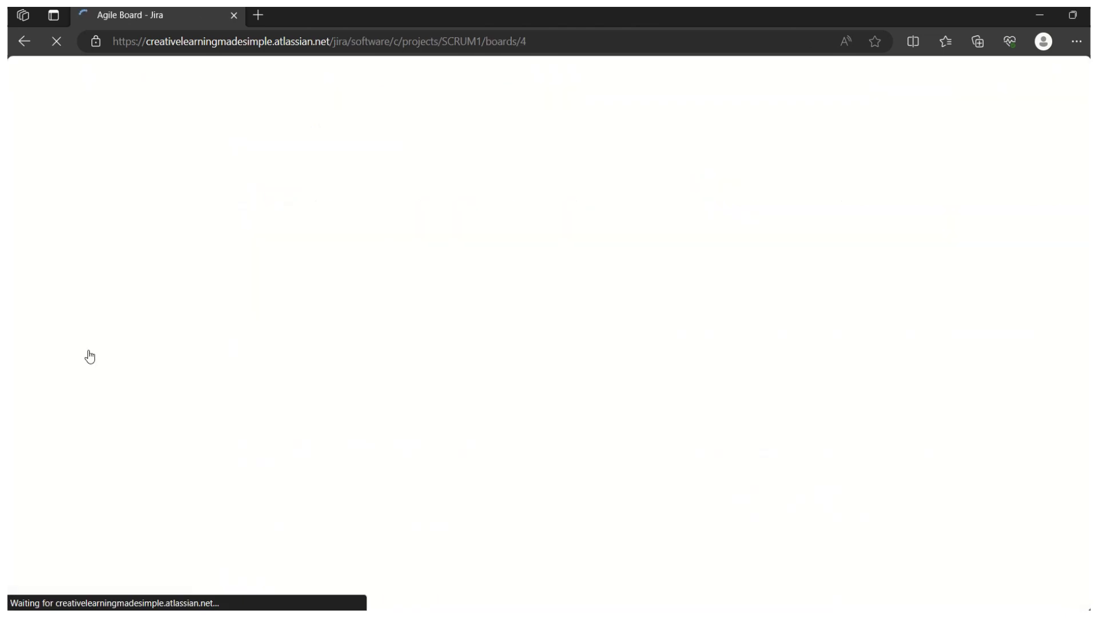
{"action": "left_click", "coordinate": [84, 268]}
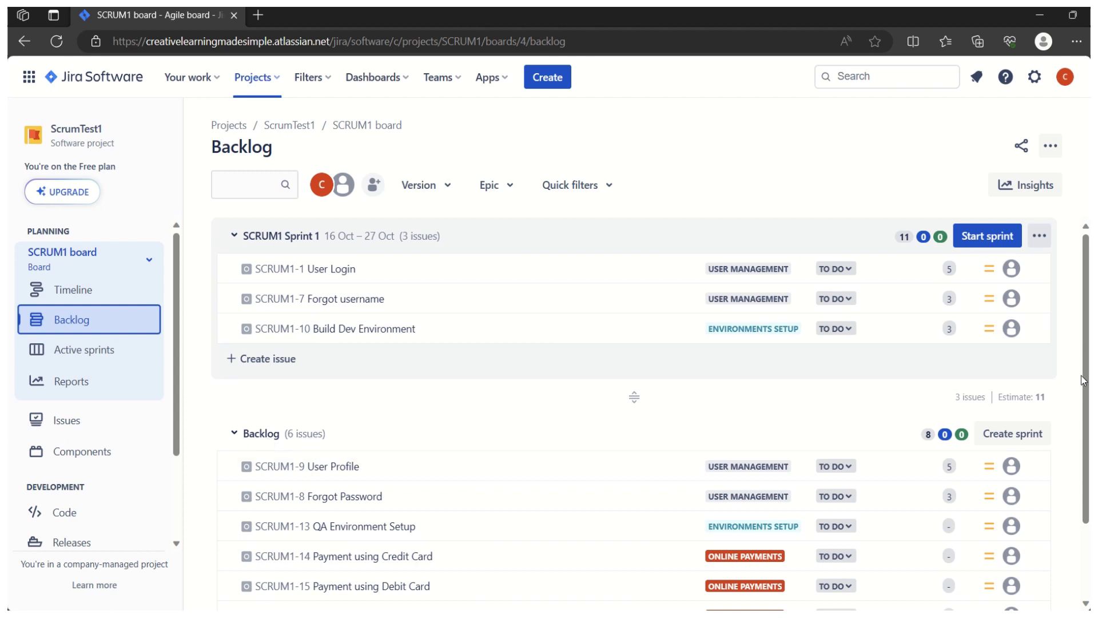
{"action": "scroll", "coordinate": [1087, 382], "scroll_direction": "down", "scroll_amount": 2}
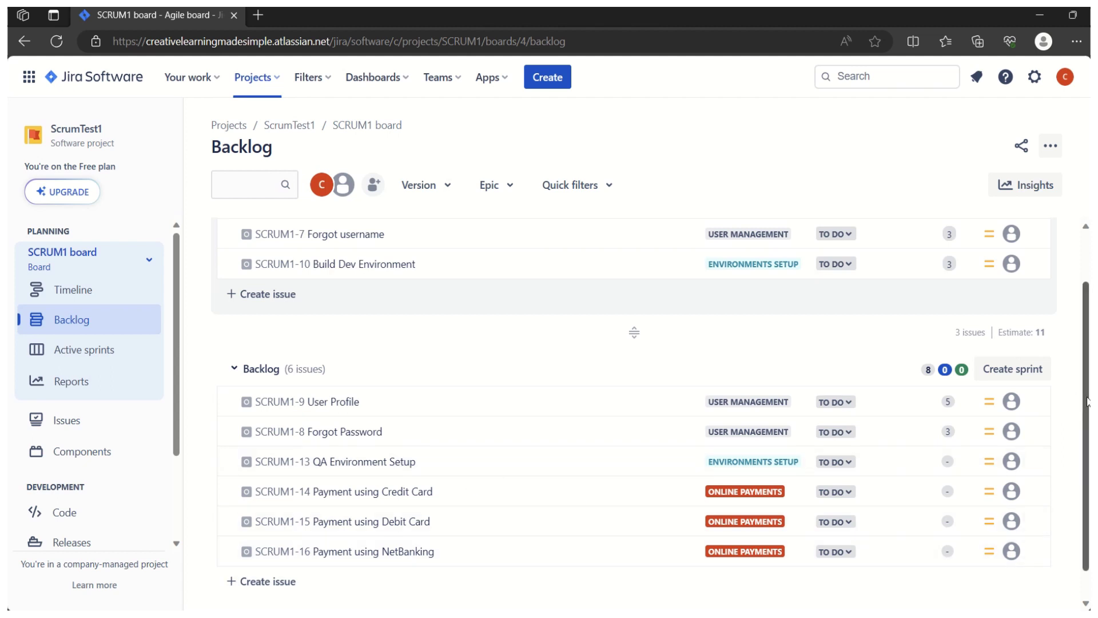
{"action": "scroll", "coordinate": [1087, 400], "scroll_direction": "up", "scroll_amount": 2}
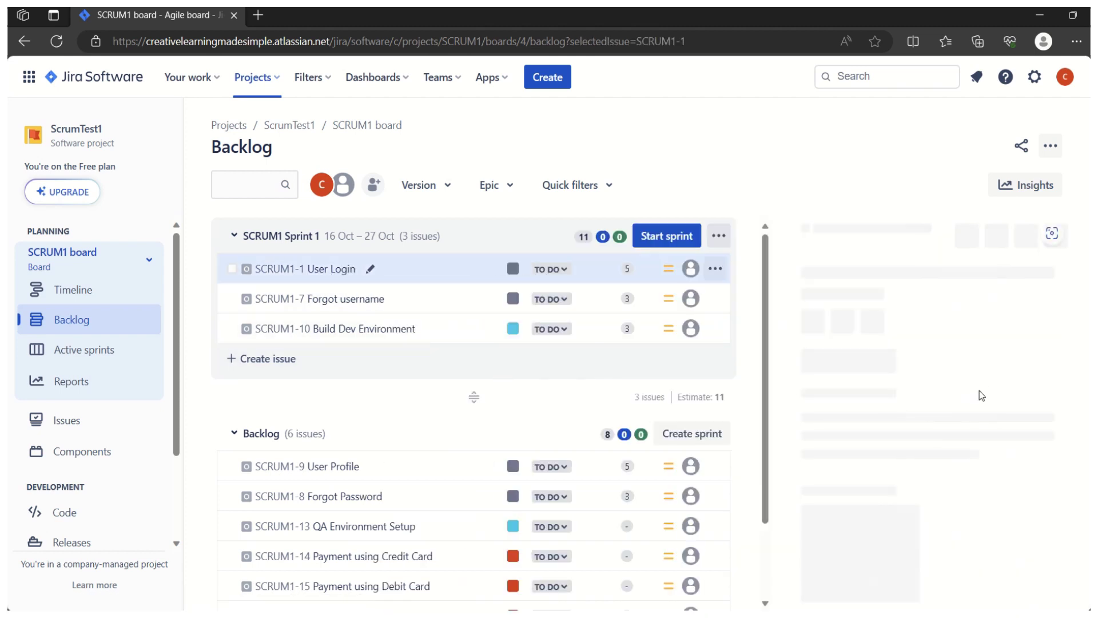
Review the Forgot username and Build Dev Environment issue details, then close the details panel
{"action": "scroll", "coordinate": [946, 338], "scroll_direction": "down", "scroll_amount": 3}
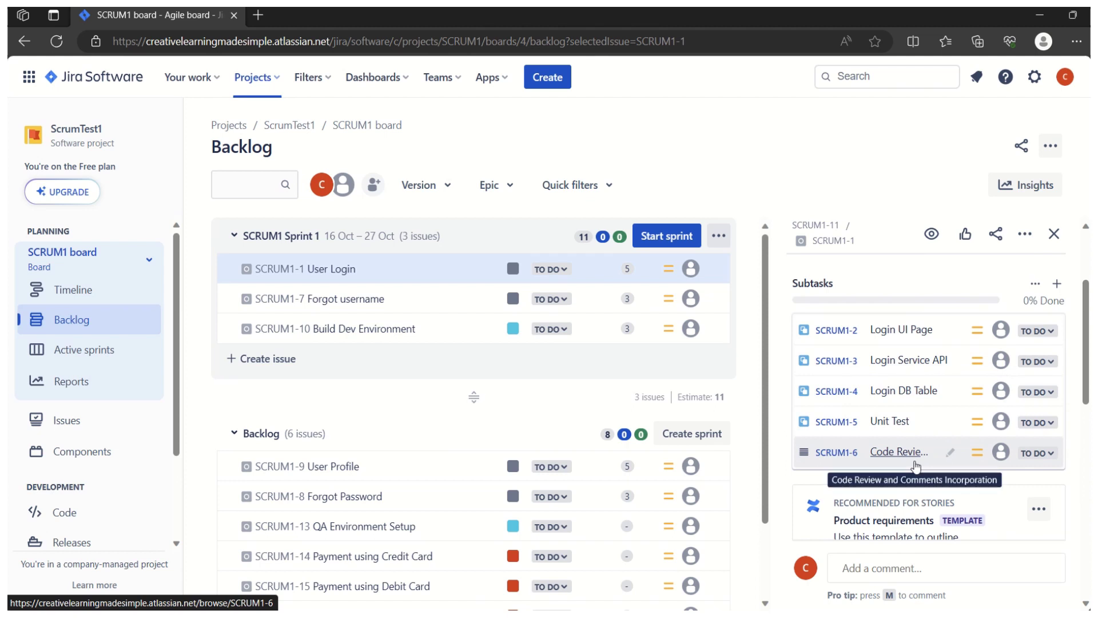
{"action": "left_click", "coordinate": [366, 300]}
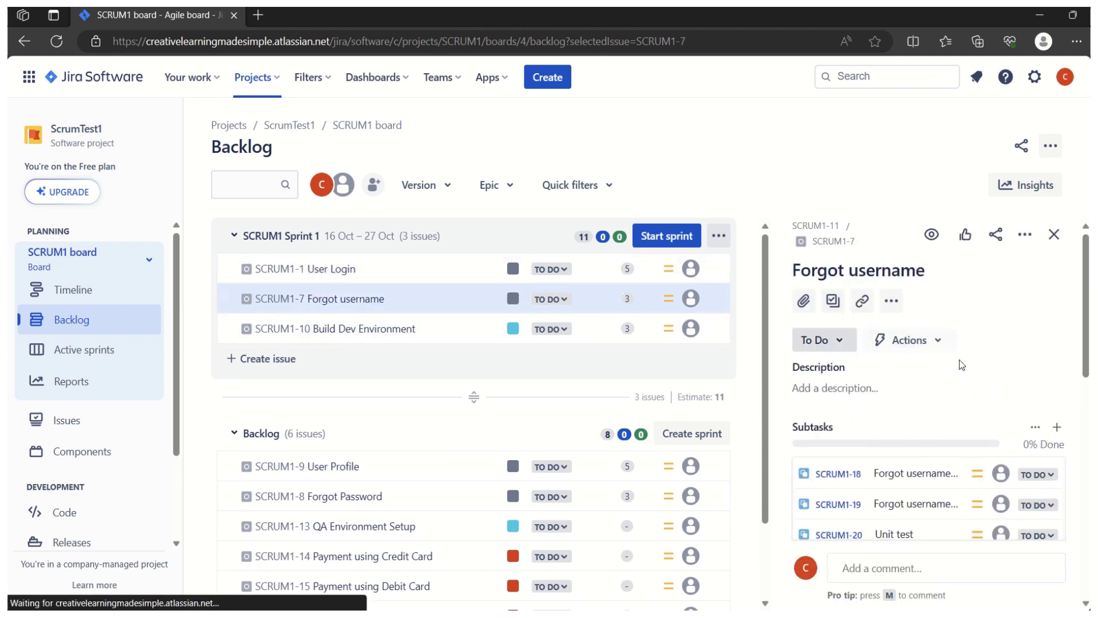
{"action": "scroll", "coordinate": [933, 307], "scroll_direction": "down", "scroll_amount": 2}
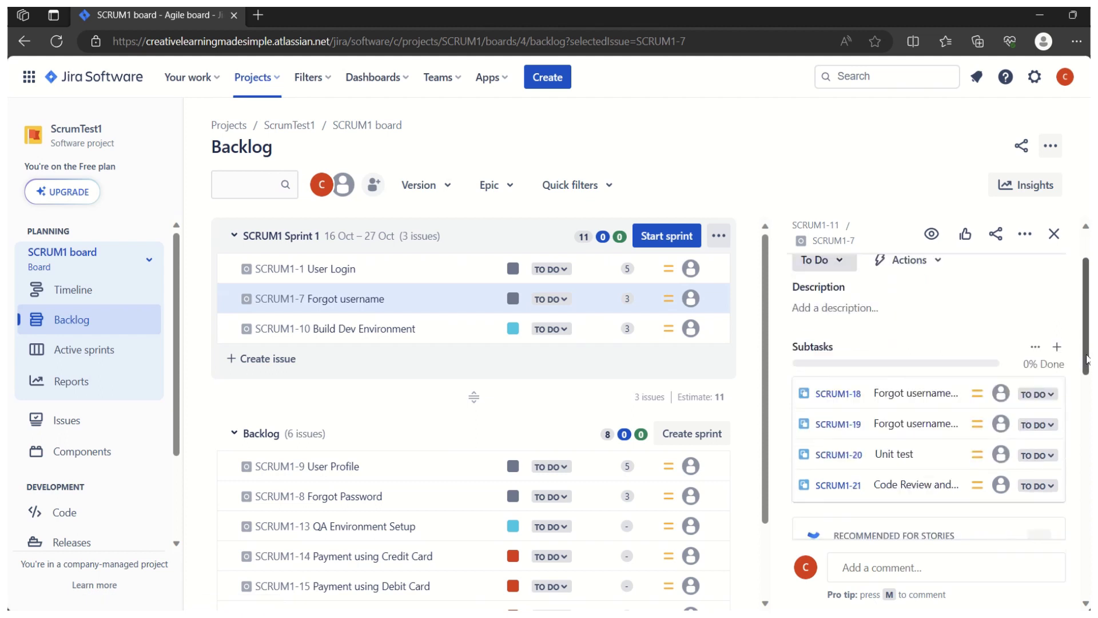
{"action": "left_click", "coordinate": [368, 339]}
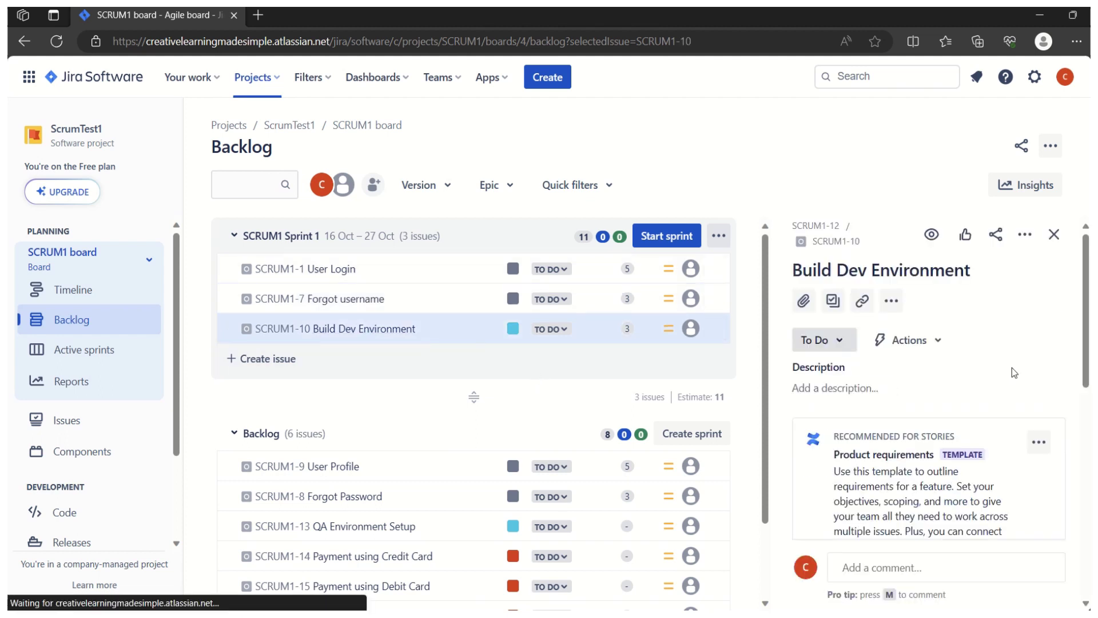
{"action": "scroll", "coordinate": [929, 401], "scroll_direction": "down", "scroll_amount": 5}
{"action": "scroll", "coordinate": [933, 429], "scroll_direction": "down", "scroll_amount": 3}
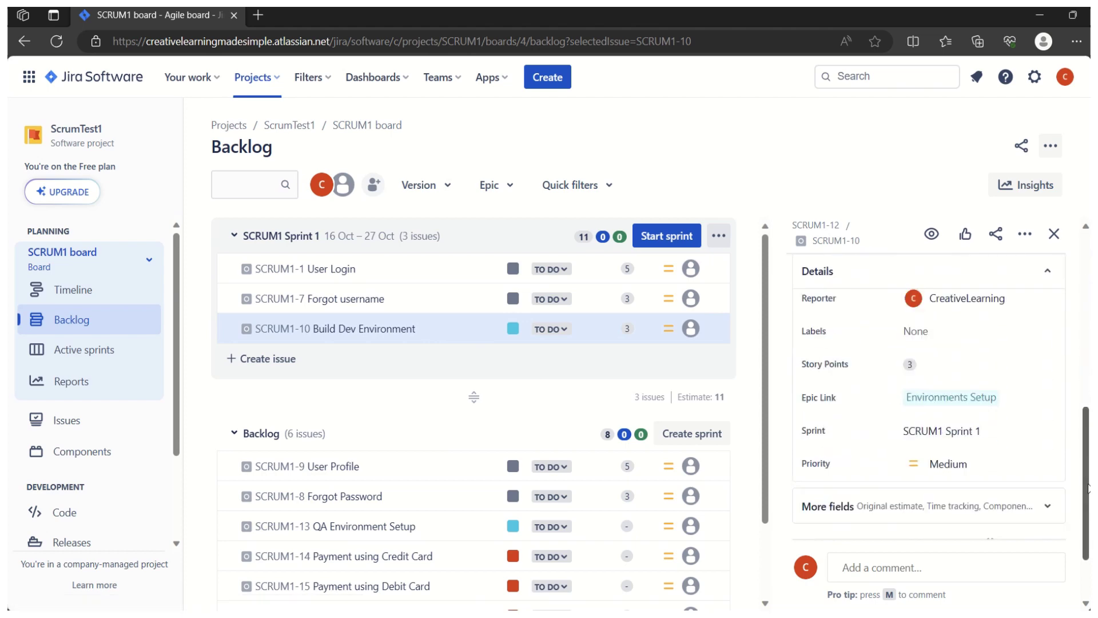
{"action": "left_click", "coordinate": [1055, 234]}
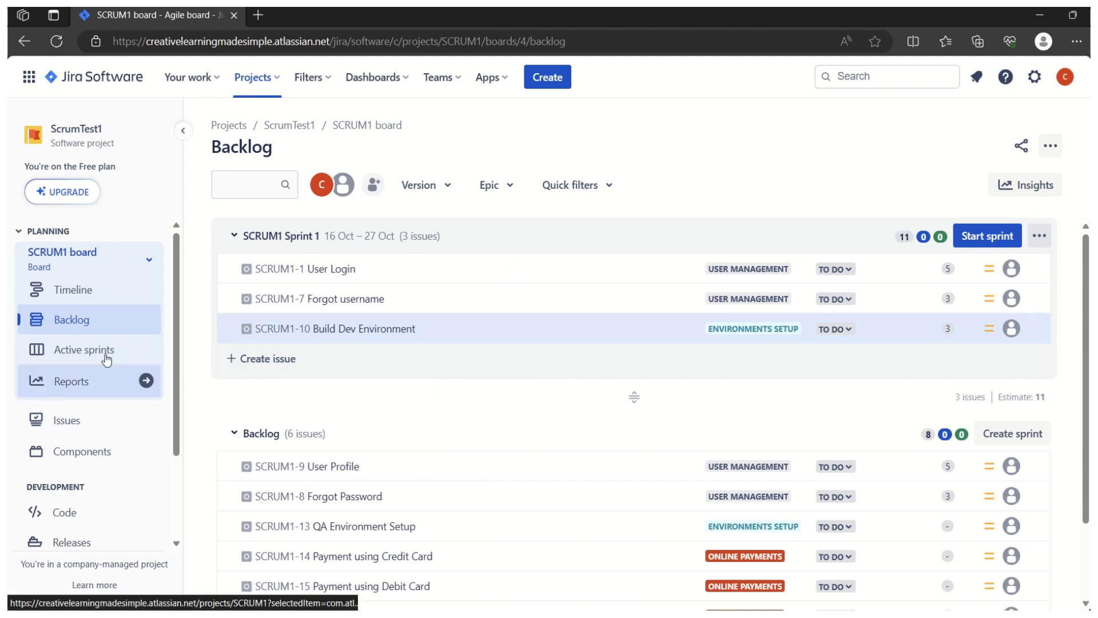
Open the ScrumTest1 Issues list in a new browser tab and bring up the saved filters
{"action": "right_click", "coordinate": [84, 430]}
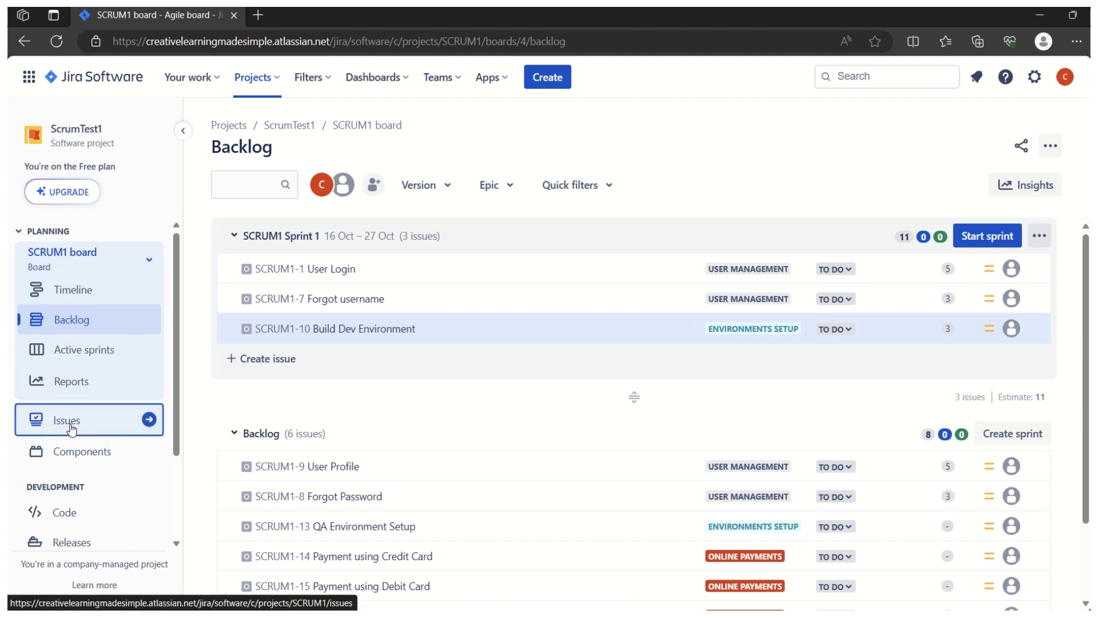
{"action": "left_click", "coordinate": [173, 209]}
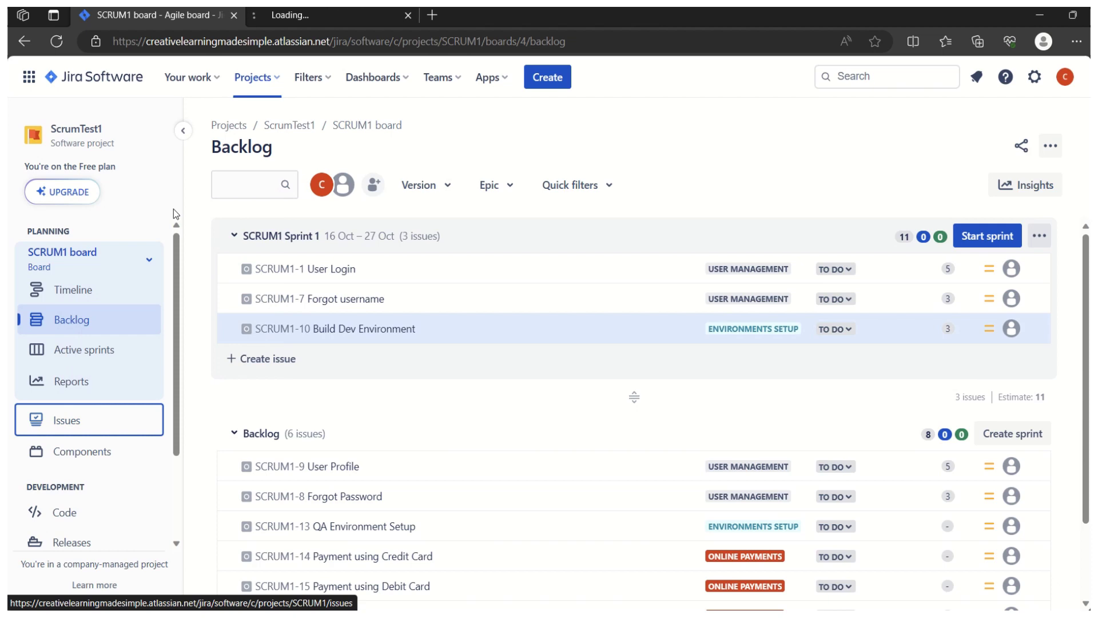
{"action": "left_click", "coordinate": [349, 16]}
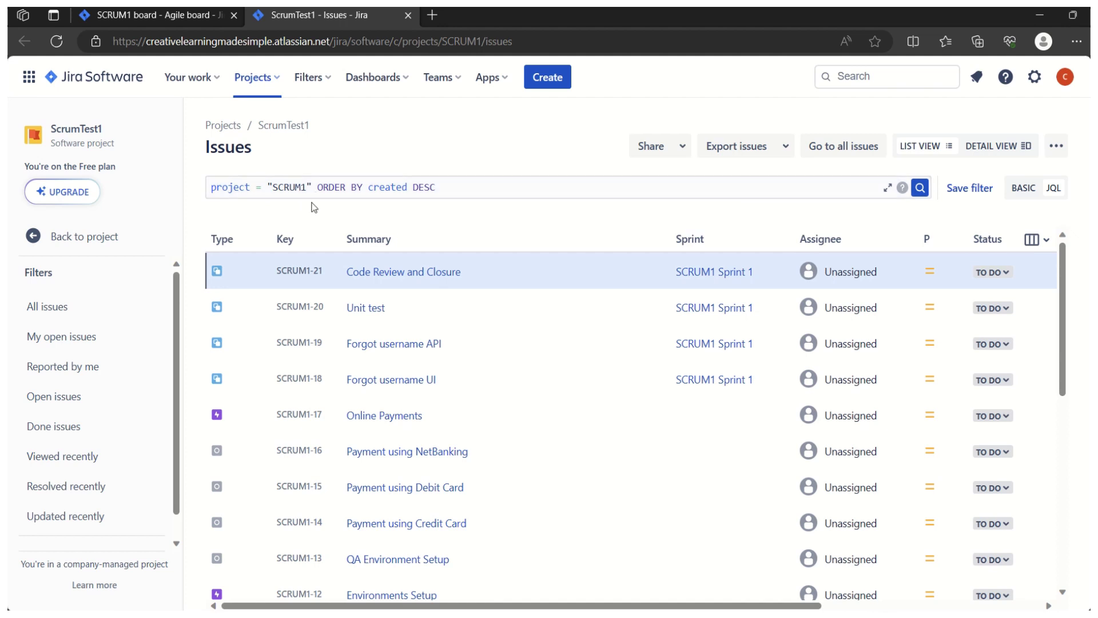
{"action": "left_click", "coordinate": [330, 86]}
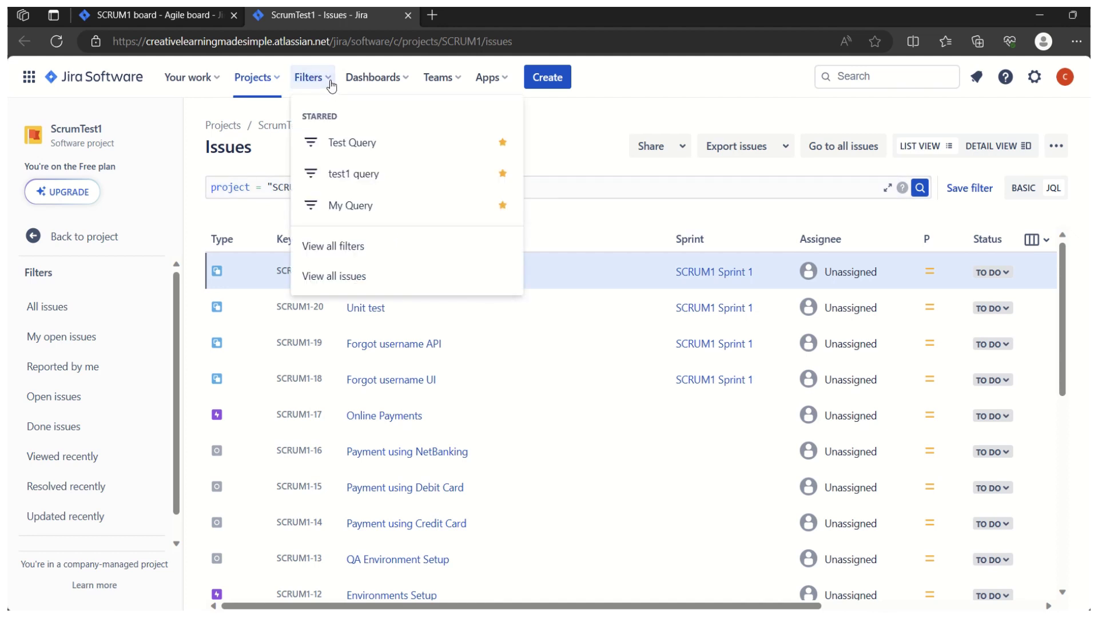
Load the saved My Query filter and click into its JQL, briefly checking the board backlog
{"action": "left_click", "coordinate": [361, 207]}
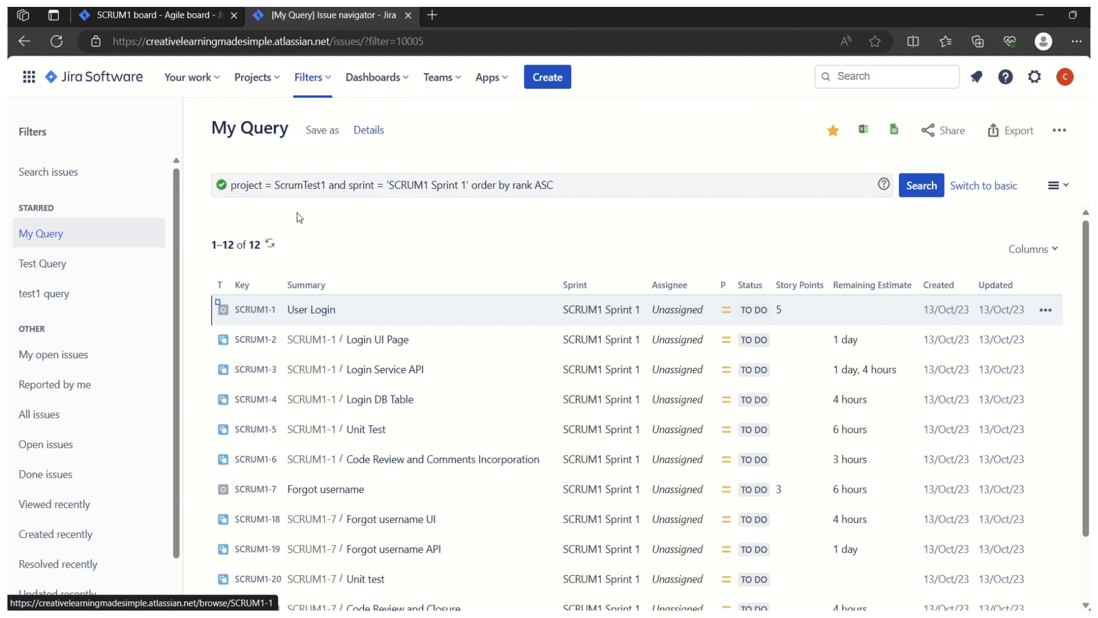
{"action": "left_click", "coordinate": [282, 194]}
{"action": "left_click", "coordinate": [181, 16]}
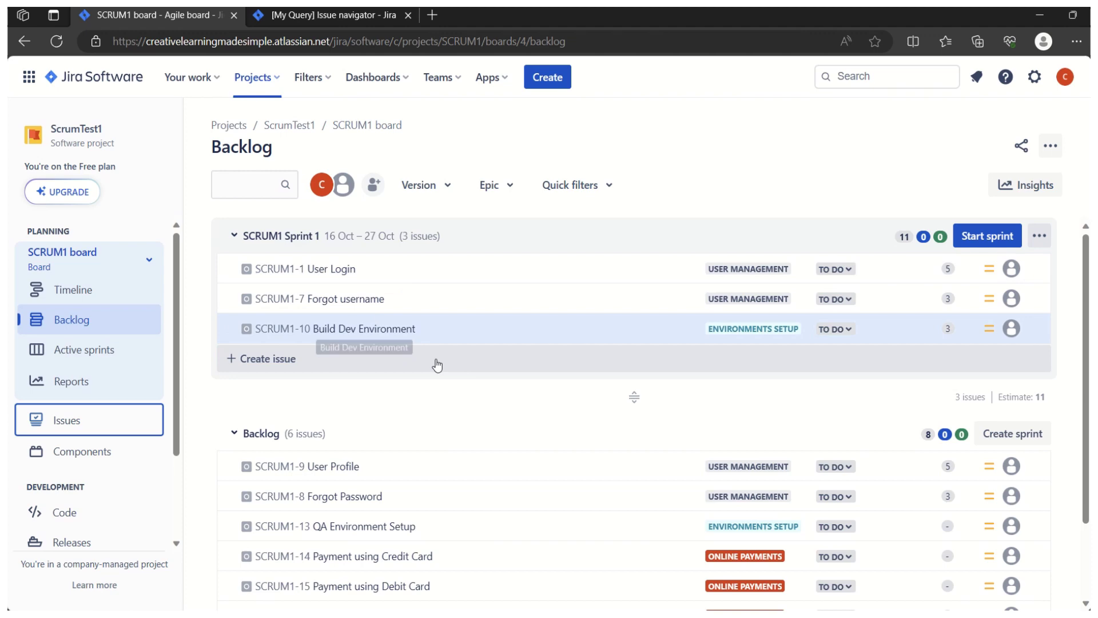
{"action": "left_click", "coordinate": [345, 18]}
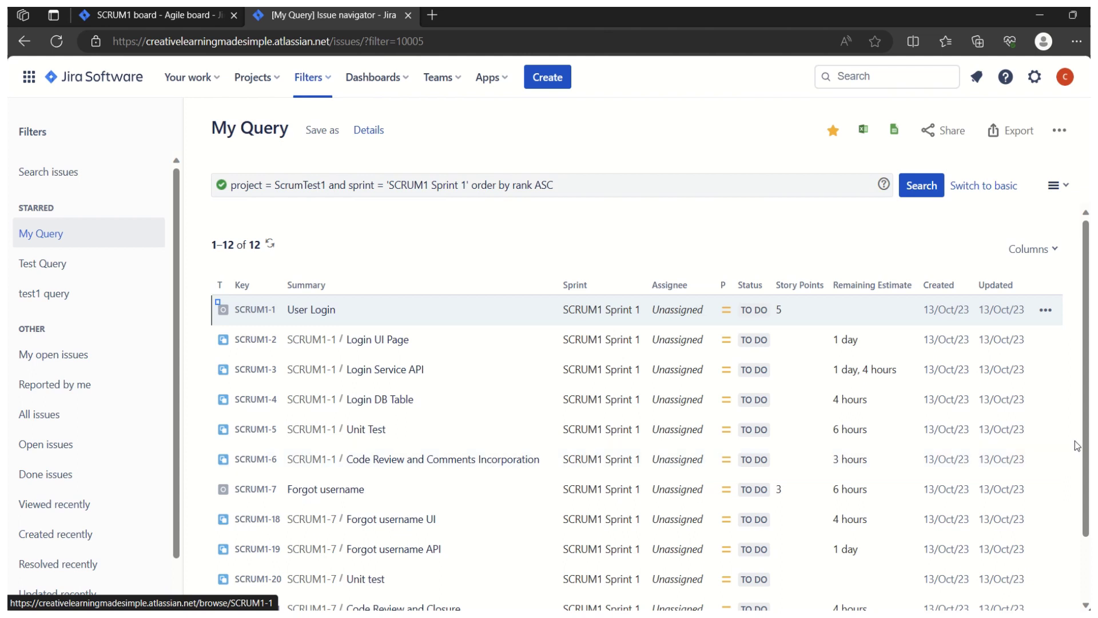
Search the column chooser for 'resolution' and toggle the Resolution column
{"action": "left_click", "coordinate": [1054, 252]}
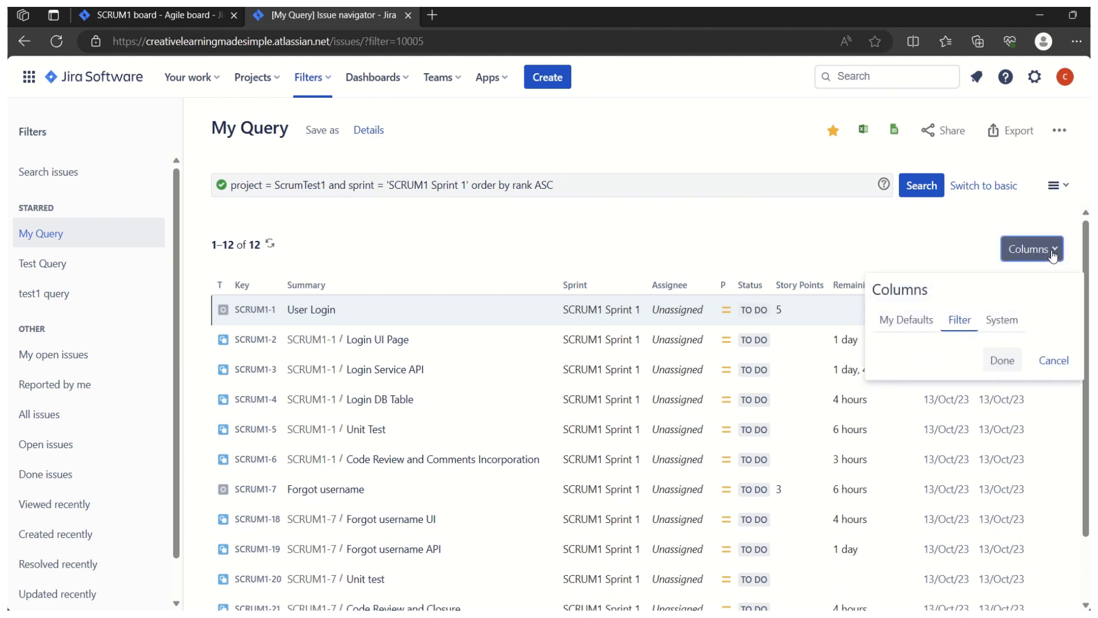
{"action": "left_click", "coordinate": [934, 355]}
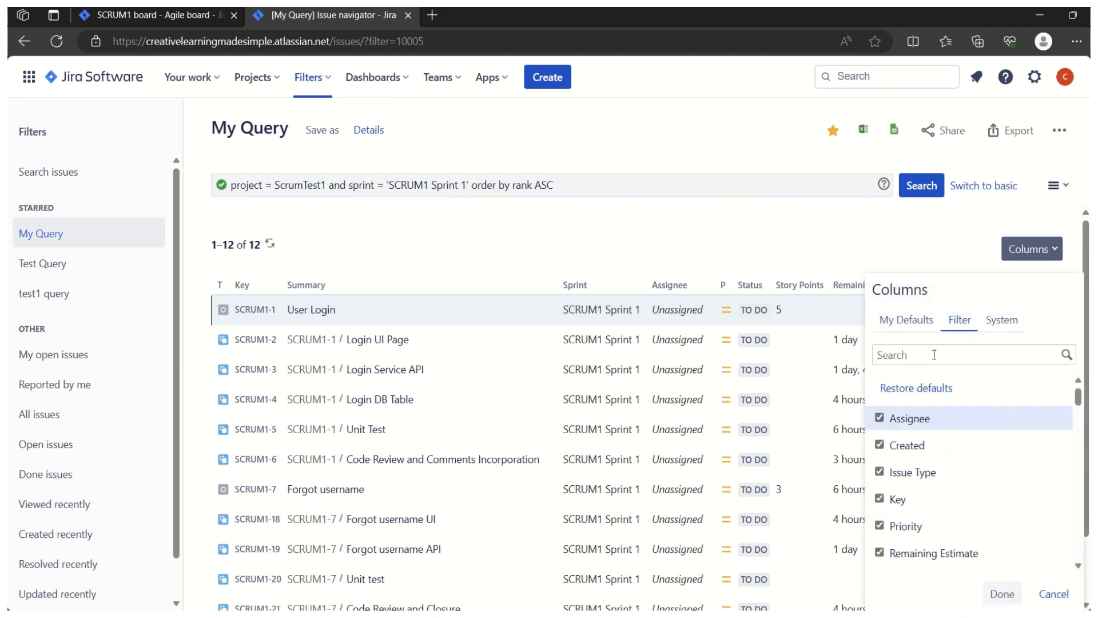
{"action": "type", "text": "resolot"}
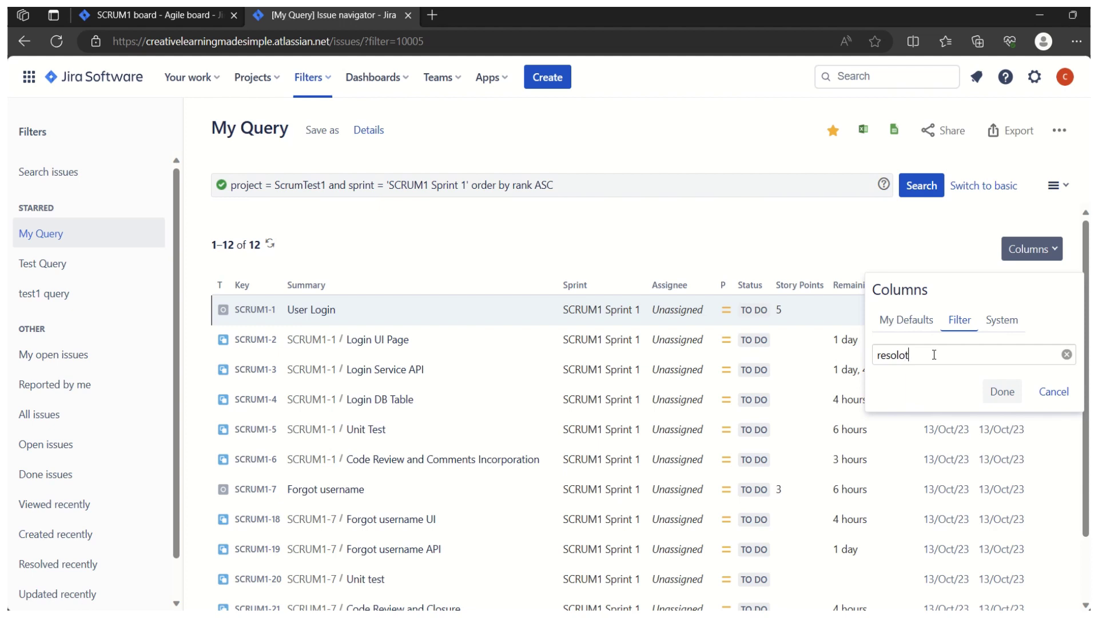
{"action": "key", "text": "BackSpace"}
{"action": "key", "text": "BackSpace"}
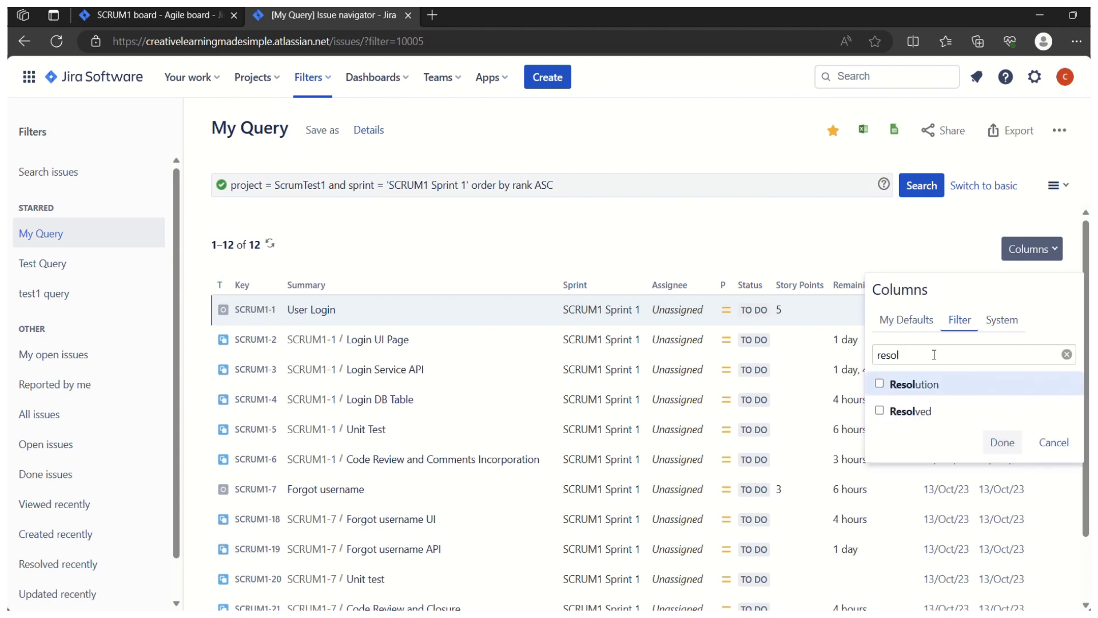
{"action": "type", "text": "ution"}
{"action": "left_click", "coordinate": [881, 386]}
{"action": "left_click", "coordinate": [1001, 420]}
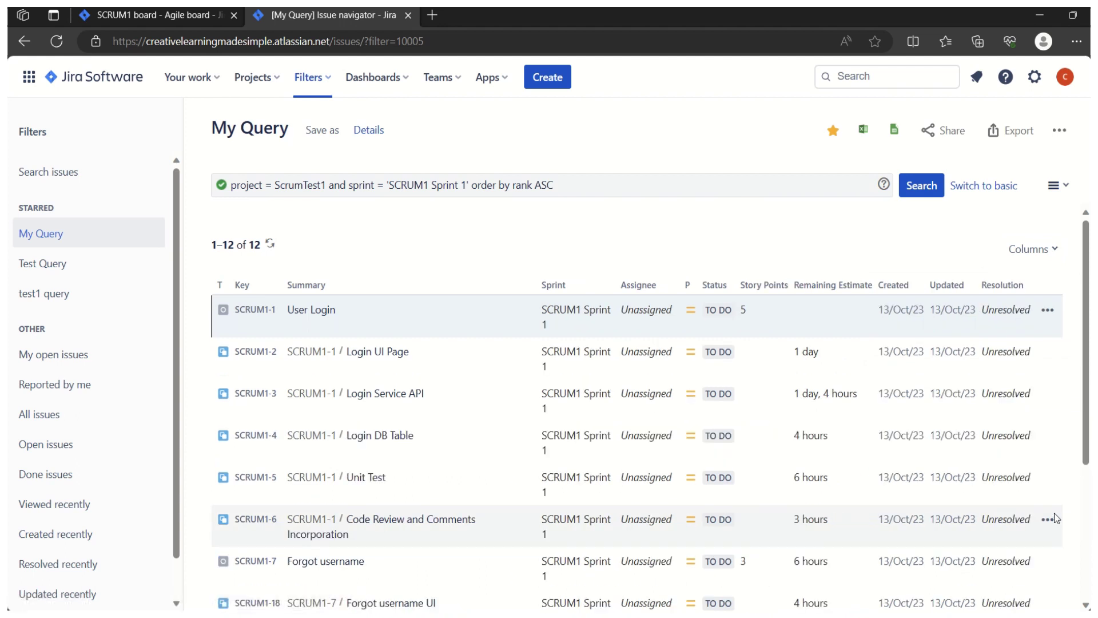
Remove the Resolution column from the results and drag the Created header past Updated
{"action": "left_click", "coordinate": [1032, 250]}
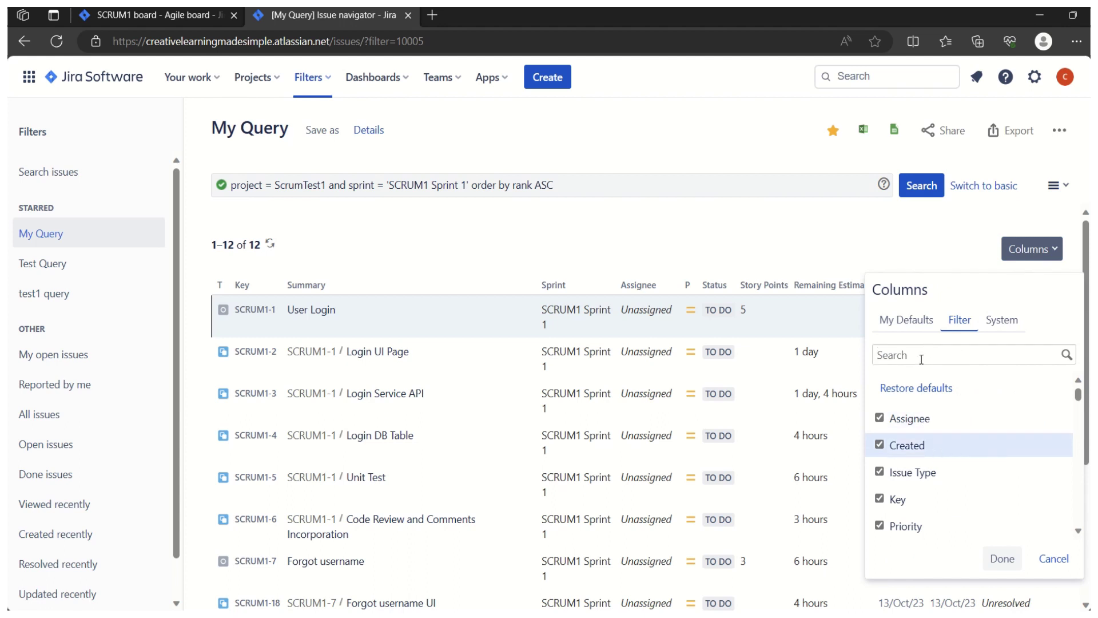
{"action": "type", "text": "resolution"}
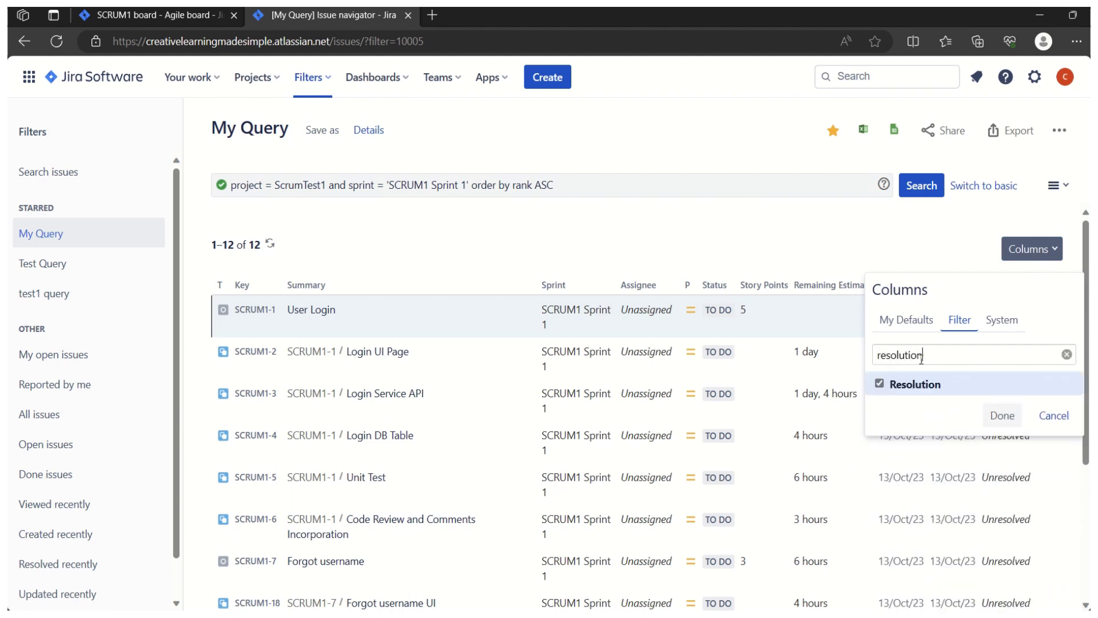
{"action": "left_click", "coordinate": [1002, 416]}
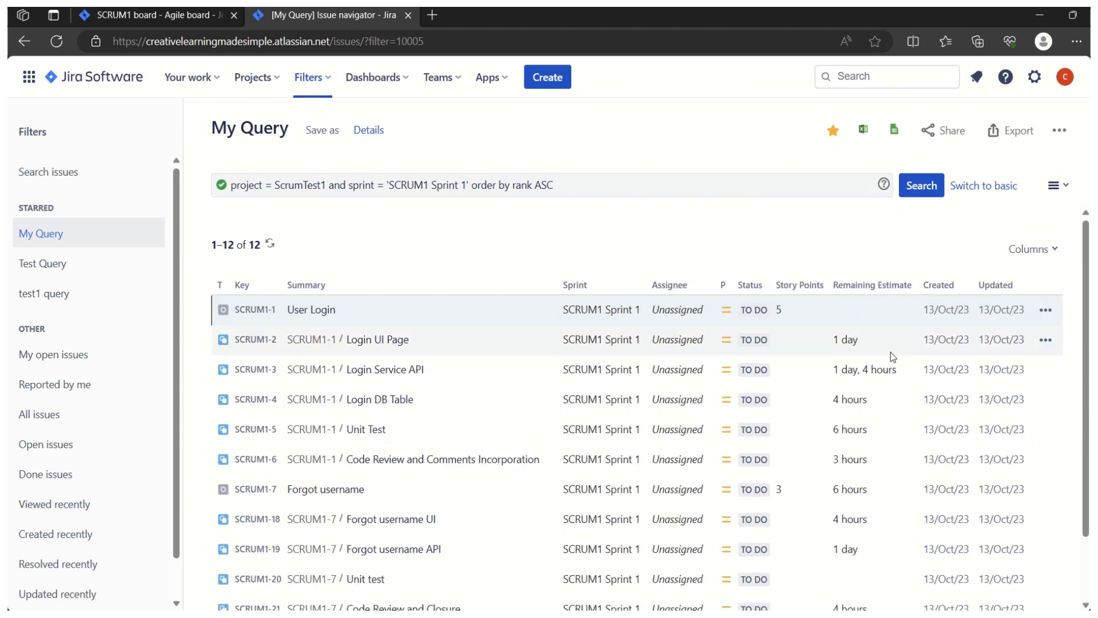
{"action": "left_click_drag", "start_coordinate": [939, 285], "coordinate": [912, 287]}
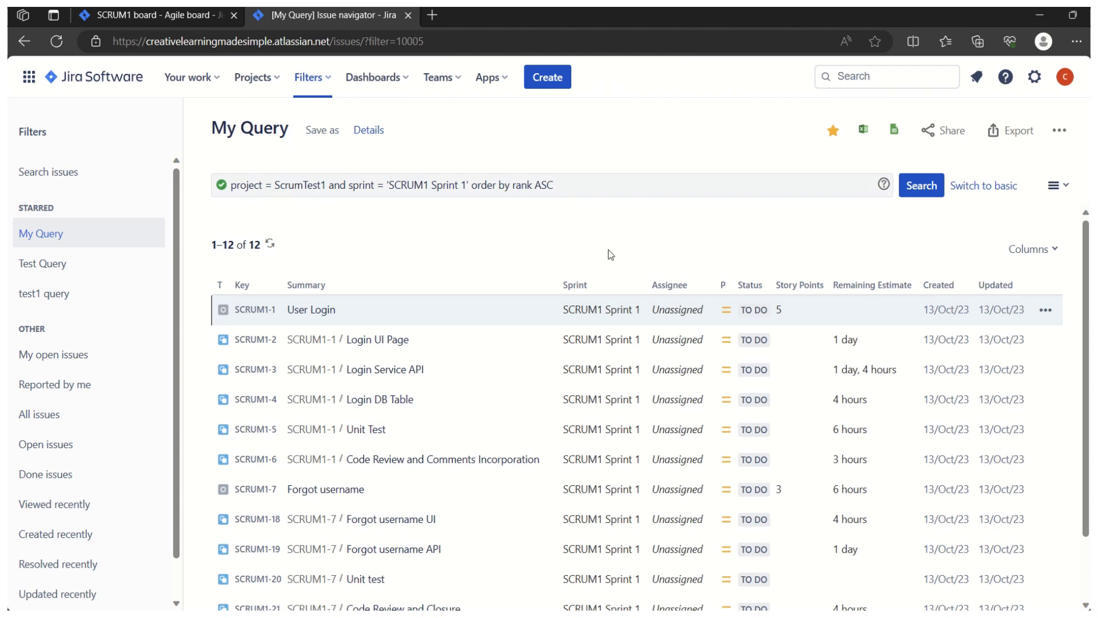
Export the query results as Excel CSV (filter fields)
{"action": "left_click", "coordinate": [1023, 133]}
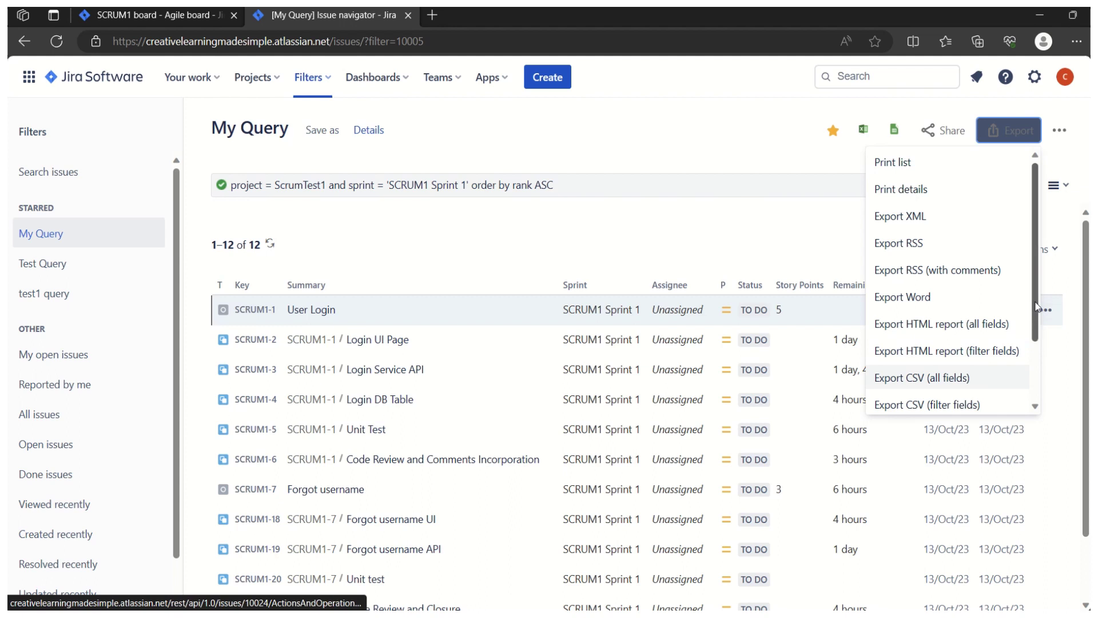
{"action": "scroll", "coordinate": [967, 377], "scroll_direction": "down", "scroll_amount": 2}
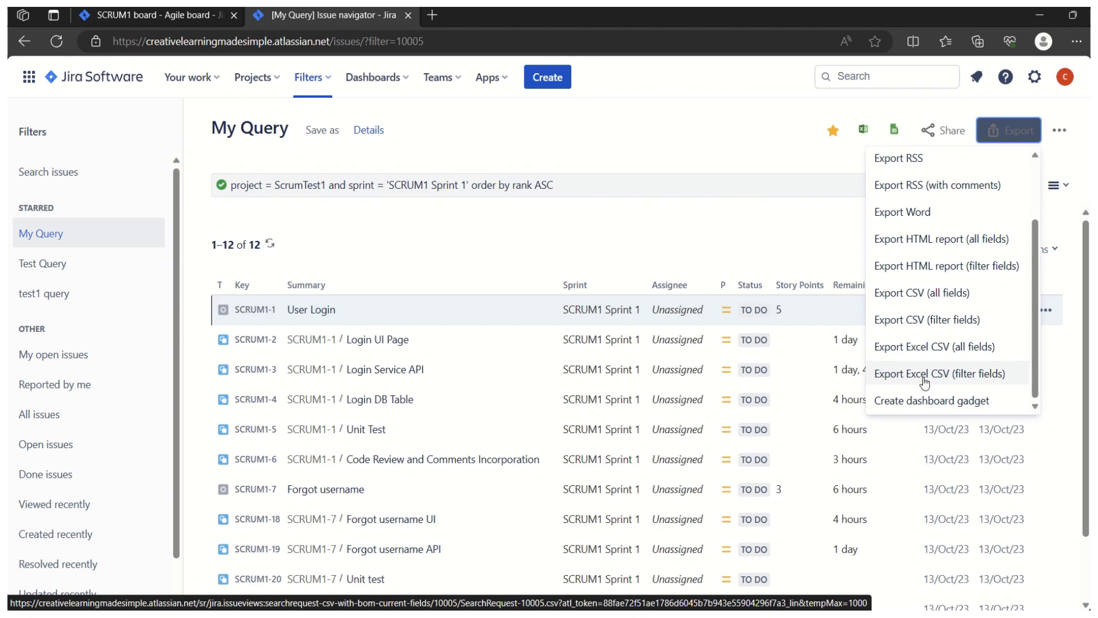
{"action": "left_click", "coordinate": [966, 380]}
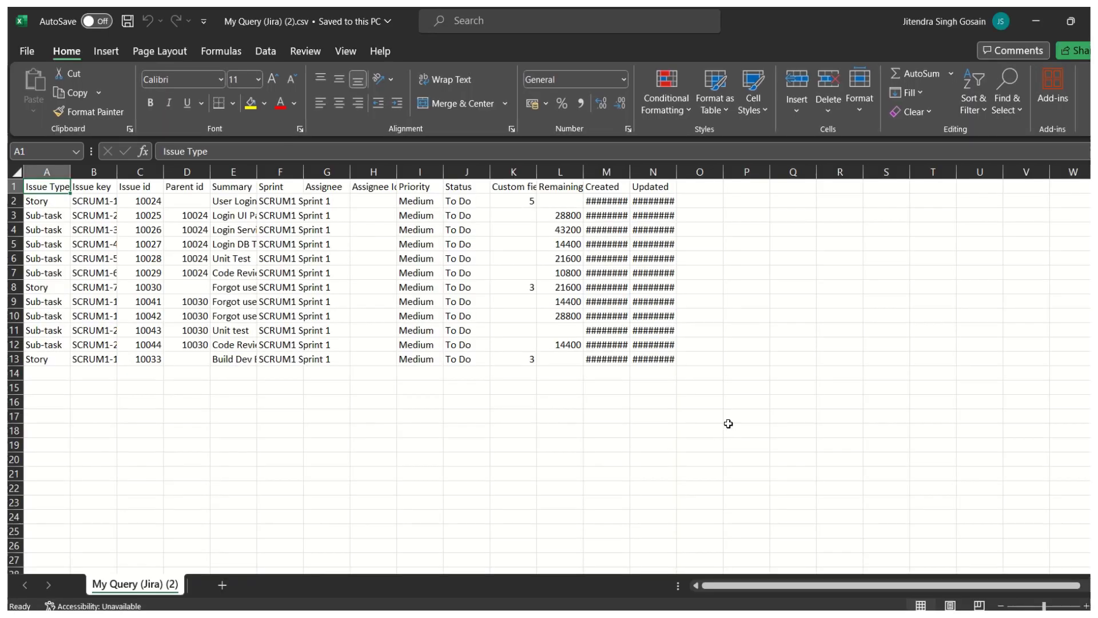
Select the issue type cells A2:A13 and the Sub-task rows A3:A7 to inspect them
{"action": "left_click_drag", "start_coordinate": [45, 203], "coordinate": [51, 355]}
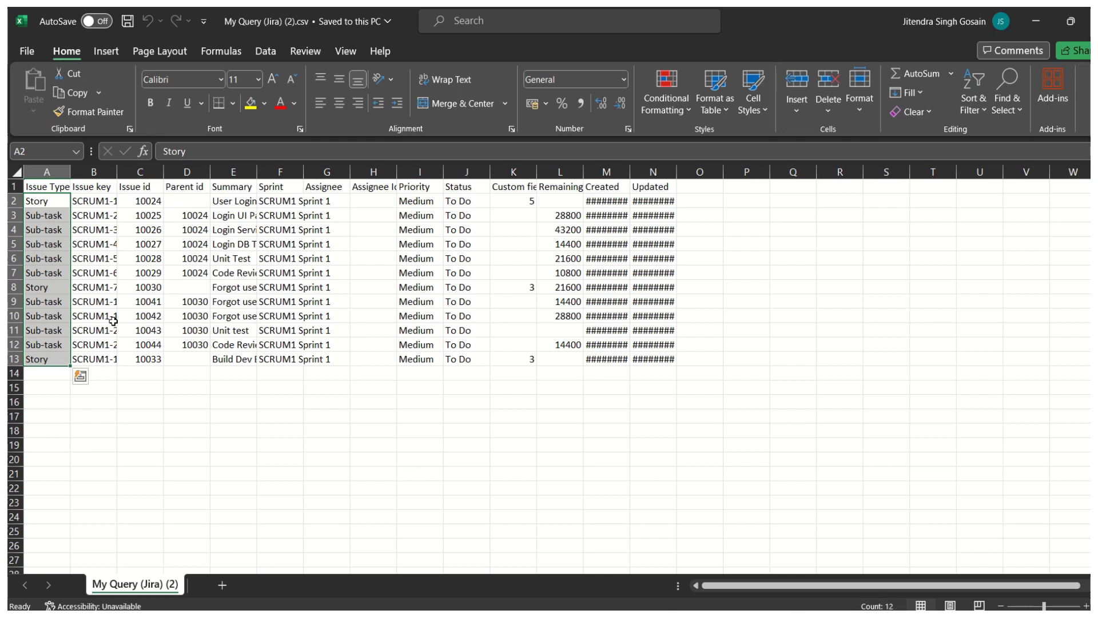
{"action": "left_click", "coordinate": [107, 413]}
{"action": "left_click", "coordinate": [54, 204]}
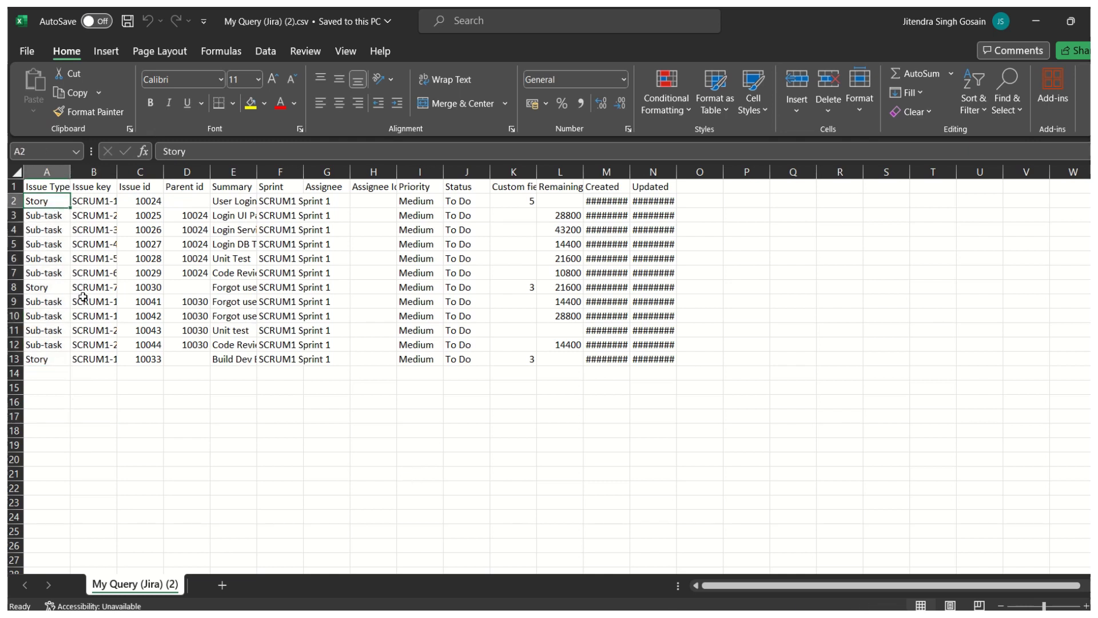
{"action": "left_click", "coordinate": [46, 359]}
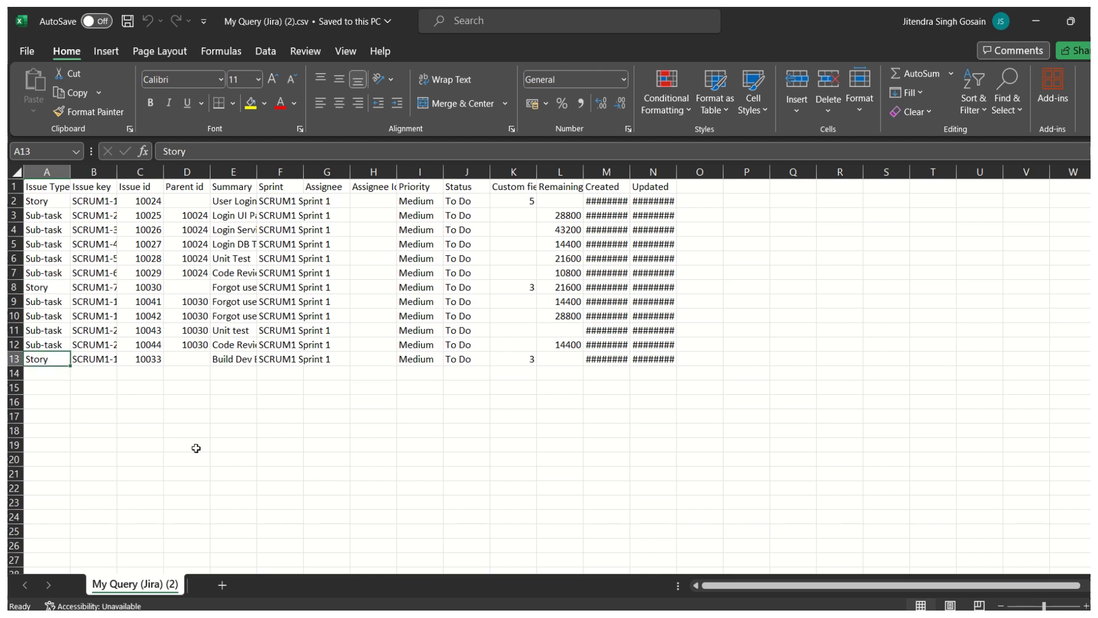
{"action": "left_click_drag", "start_coordinate": [50, 218], "coordinate": [58, 345]}
{"action": "left_click", "coordinate": [182, 402]}
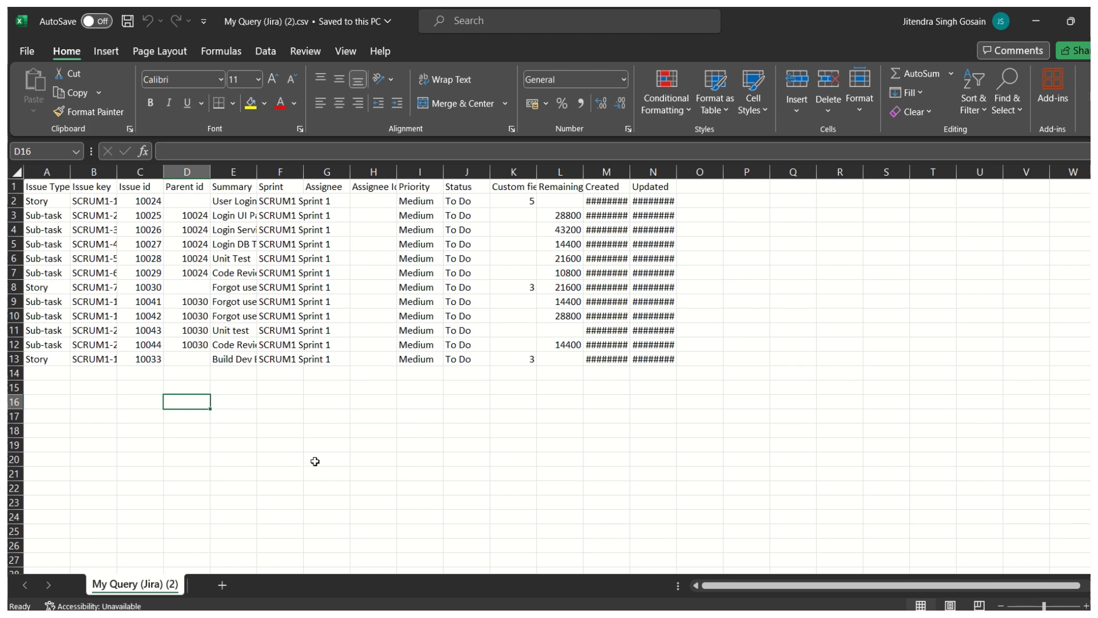
AutoFit columns M, N and L so Created, Updated and Remaining Estimate read fully
{"action": "double_click", "coordinate": [630, 172]}
{"action": "left_click", "coordinate": [630, 171]}
{"action": "double_click", "coordinate": [711, 172]}
{"action": "left_click", "coordinate": [852, 400]}
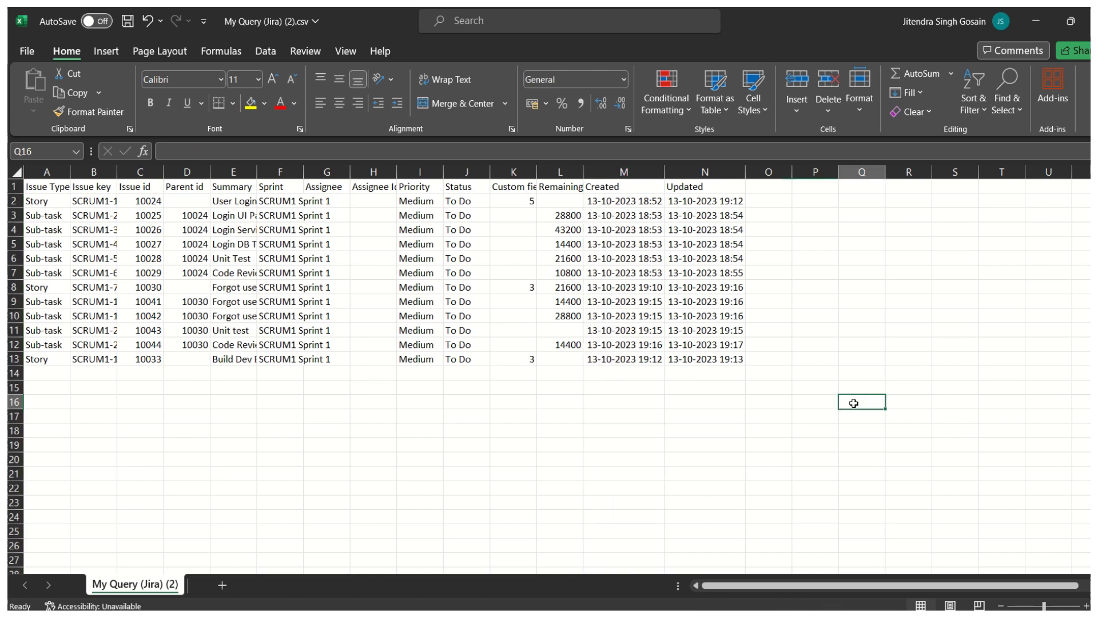
{"action": "double_click", "coordinate": [583, 172]}
{"action": "left_click", "coordinate": [582, 172]}
Check the Story type in A2, story points 5 in K2 and 28800 estimate in L3
{"action": "left_click", "coordinate": [601, 221]}
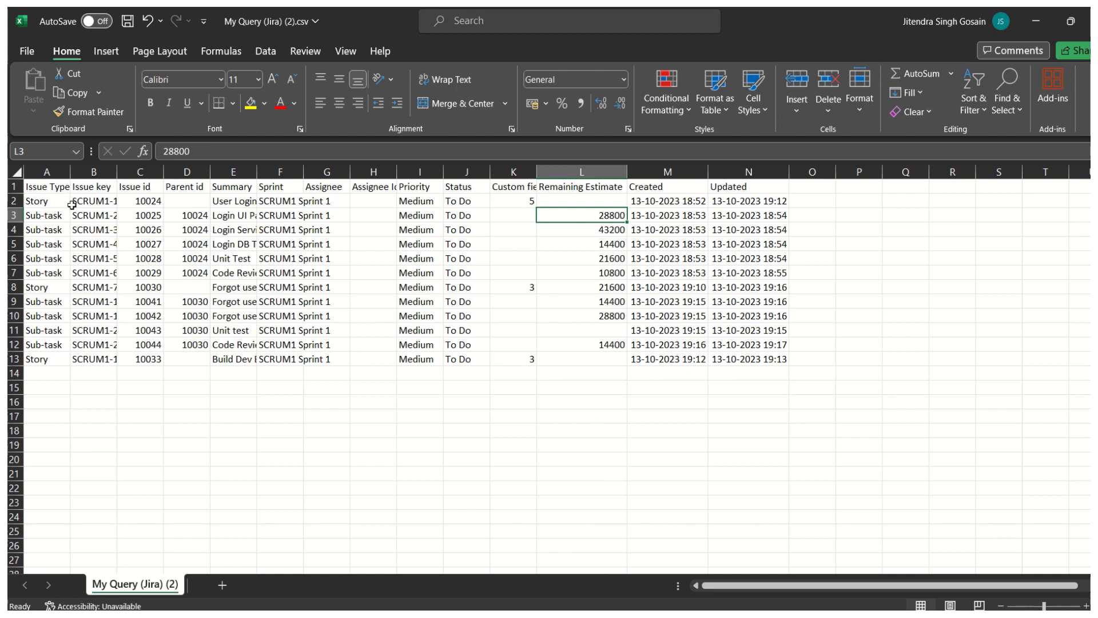
{"action": "left_click", "coordinate": [52, 202]}
{"action": "left_click", "coordinate": [522, 203]}
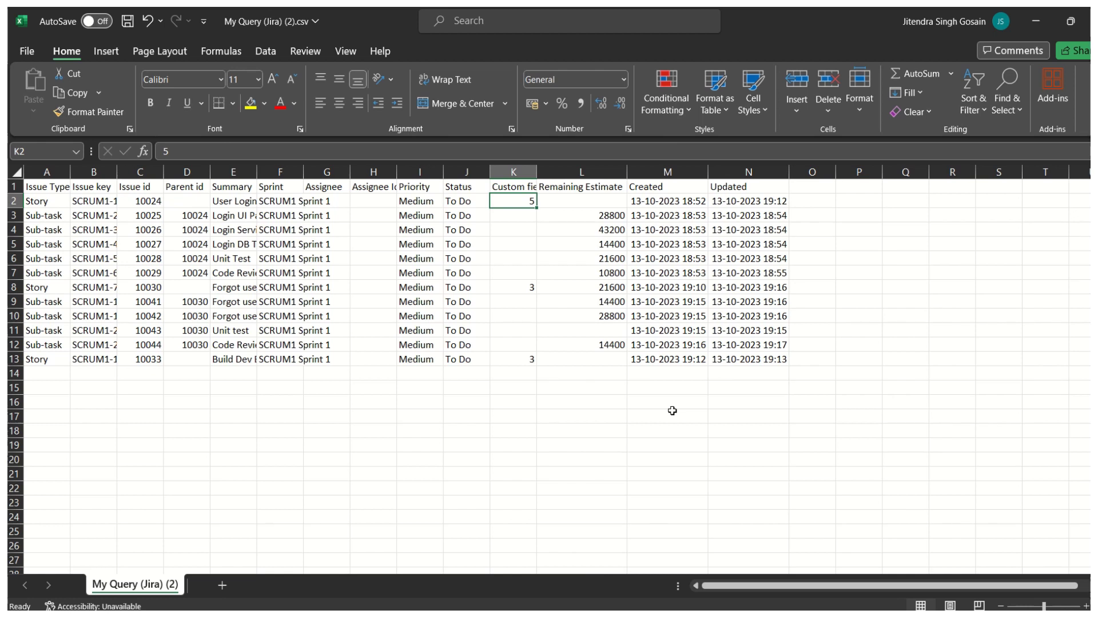
{"action": "left_click", "coordinate": [620, 217]}
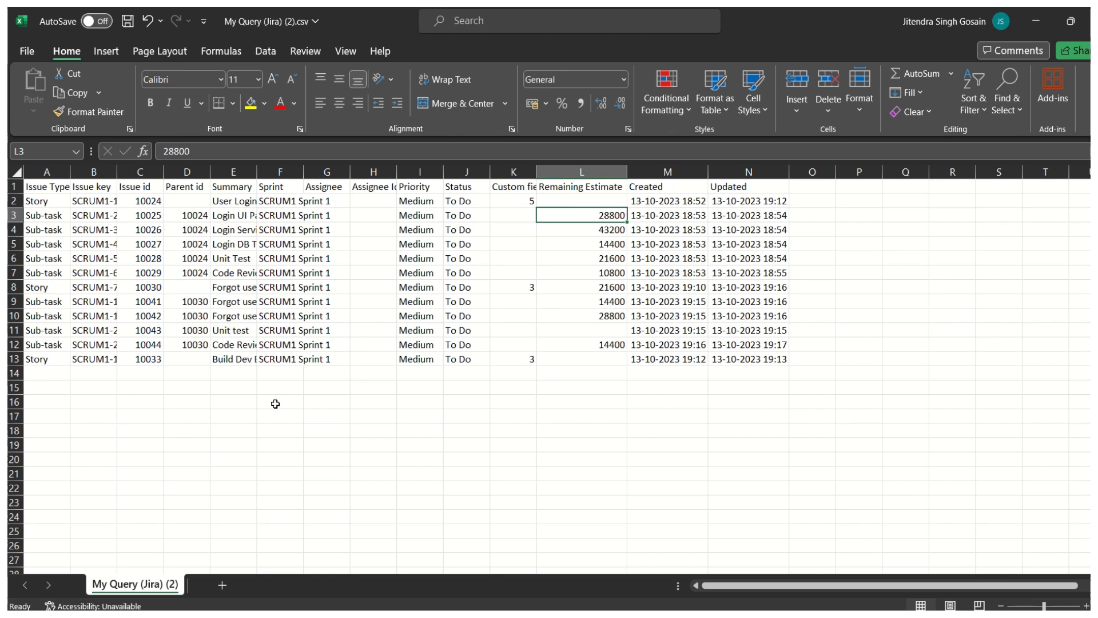
Check the Login UI Page subtask's 1d original estimate on the SCRUM1 board, then return to the CSV workbook
{"action": "mouse_move", "coordinate": [613, 617]}
{"action": "left_click", "coordinate": [613, 558]}
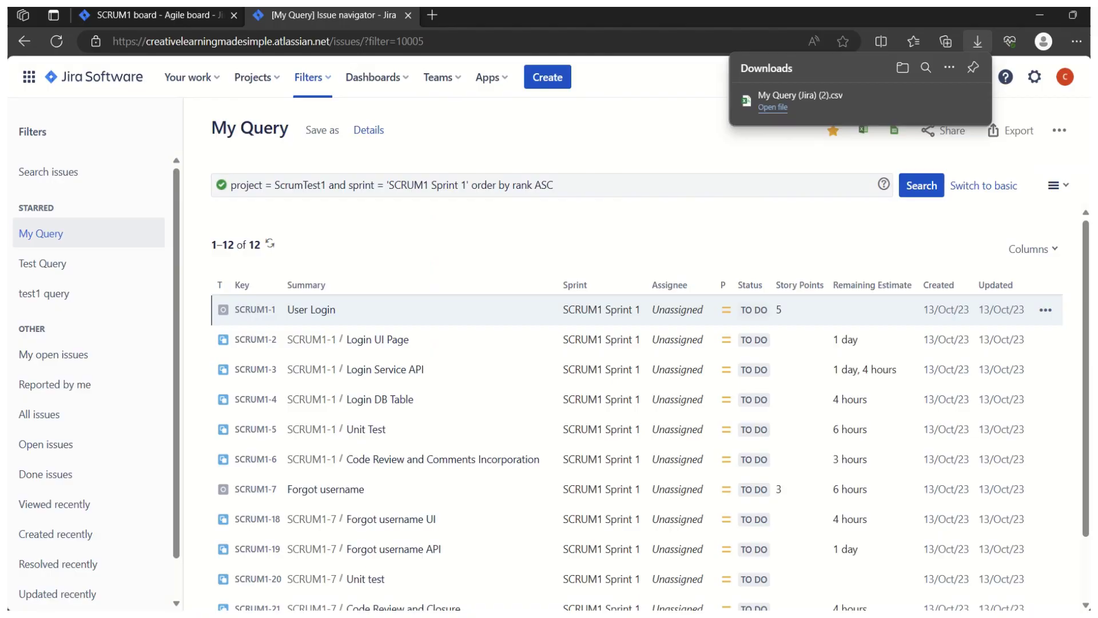
{"action": "left_click", "coordinate": [192, 16]}
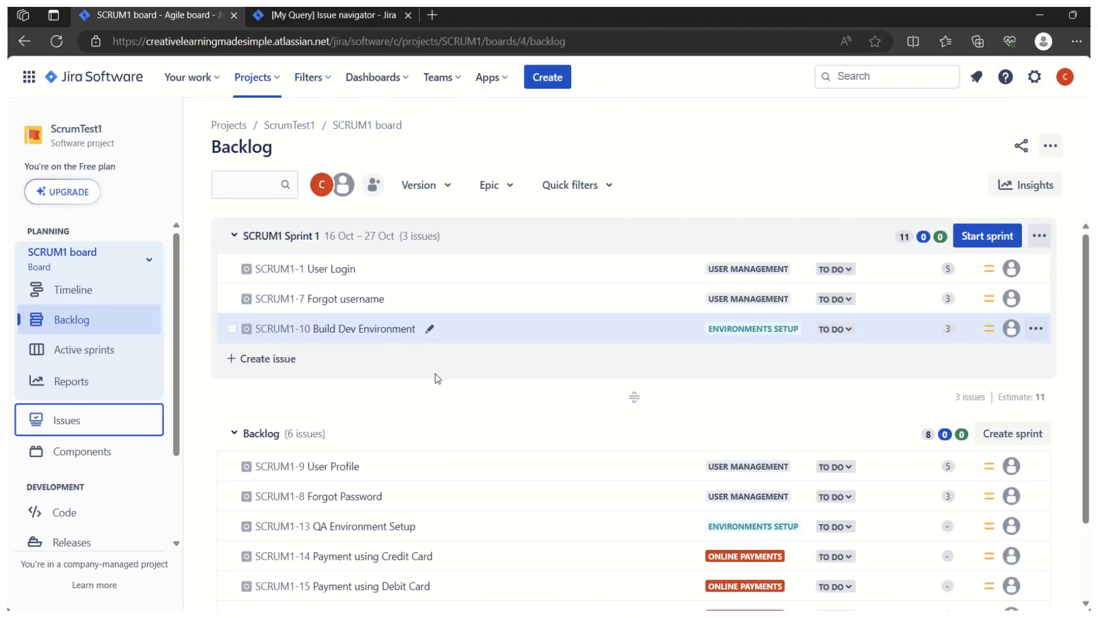
{"action": "left_click", "coordinate": [338, 270]}
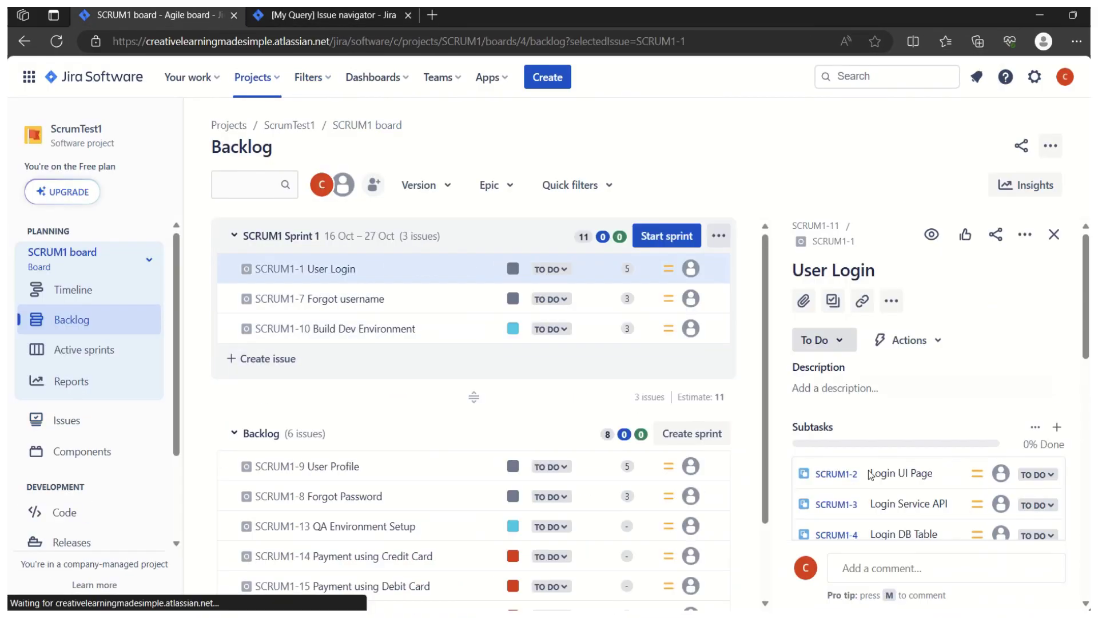
{"action": "left_click", "coordinate": [902, 475]}
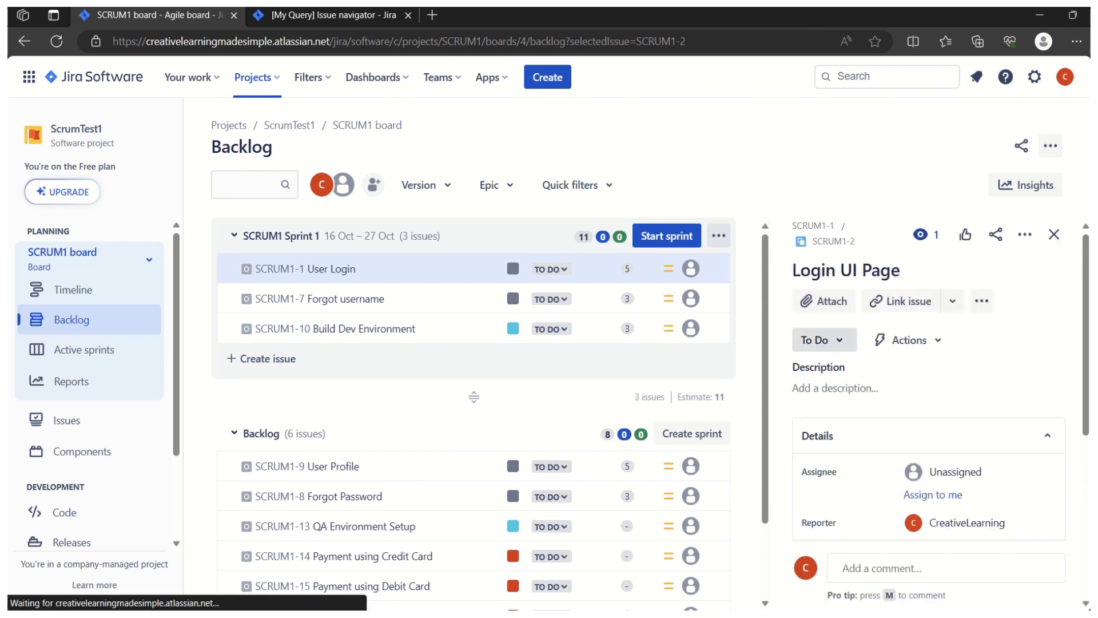
{"action": "scroll", "coordinate": [1087, 330], "scroll_direction": "down", "scroll_amount": 4}
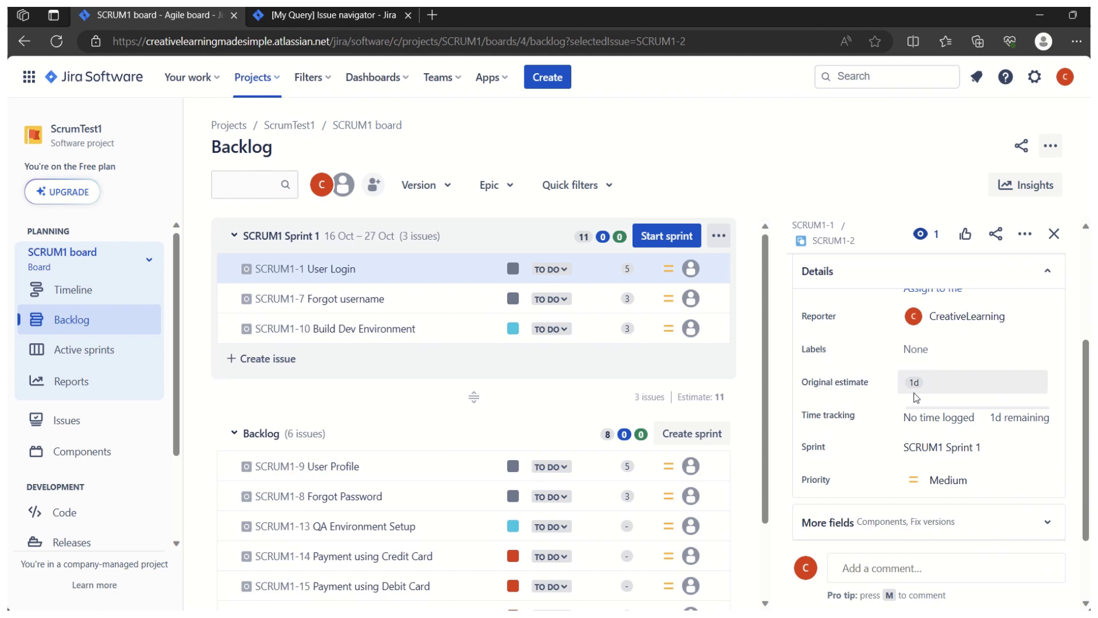
{"action": "left_click", "coordinate": [772, 615]}
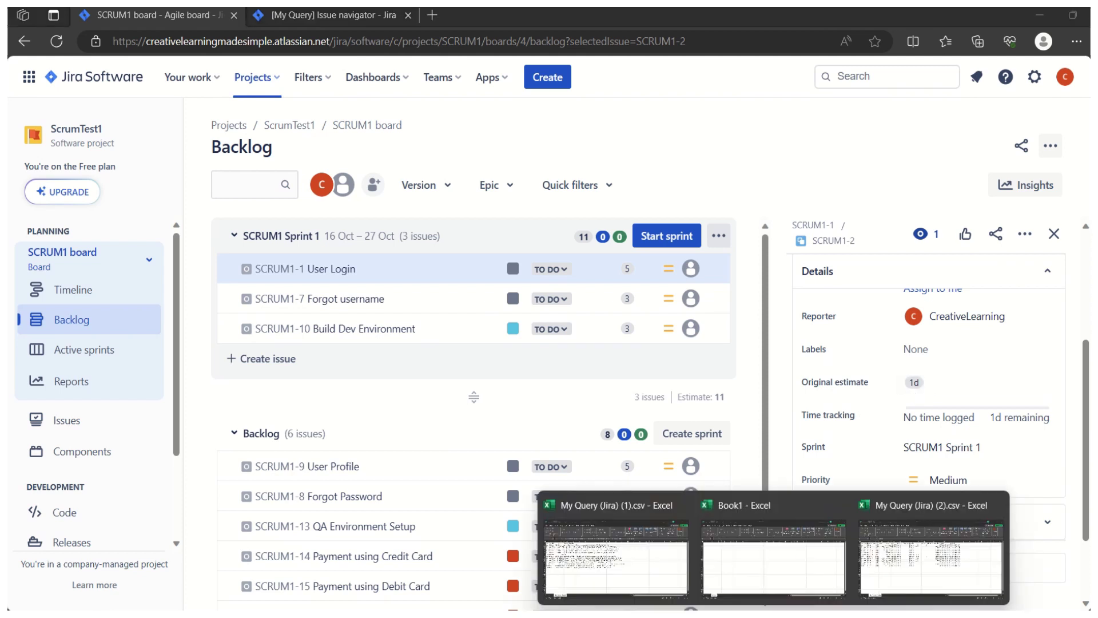
{"action": "left_click", "coordinate": [927, 516]}
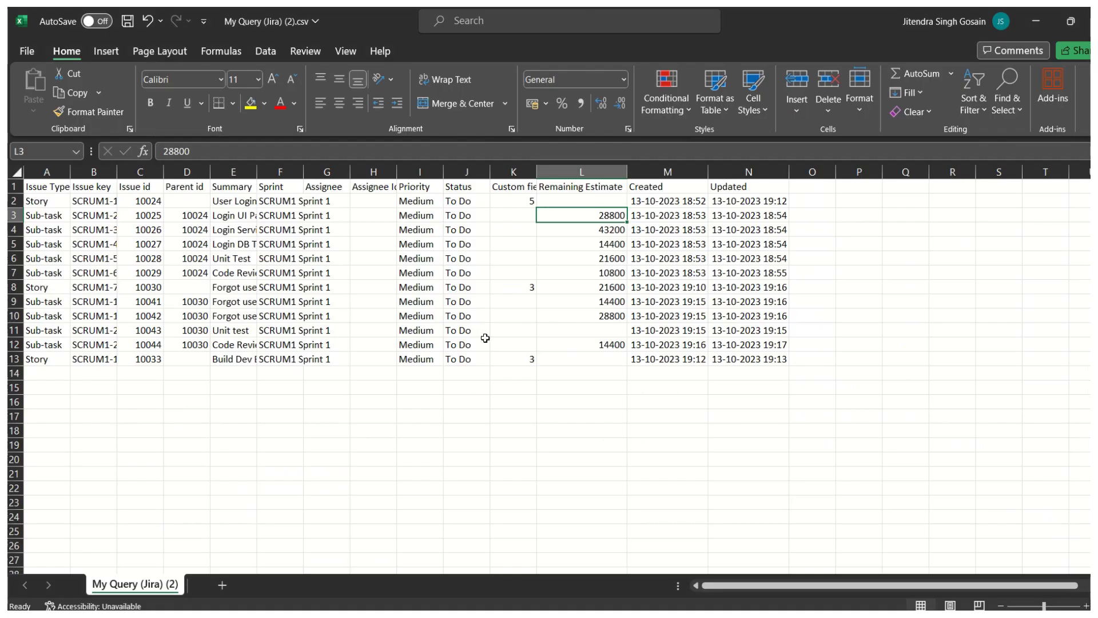
Insert an empty column M before the Created column
{"action": "left_click", "coordinate": [541, 250]}
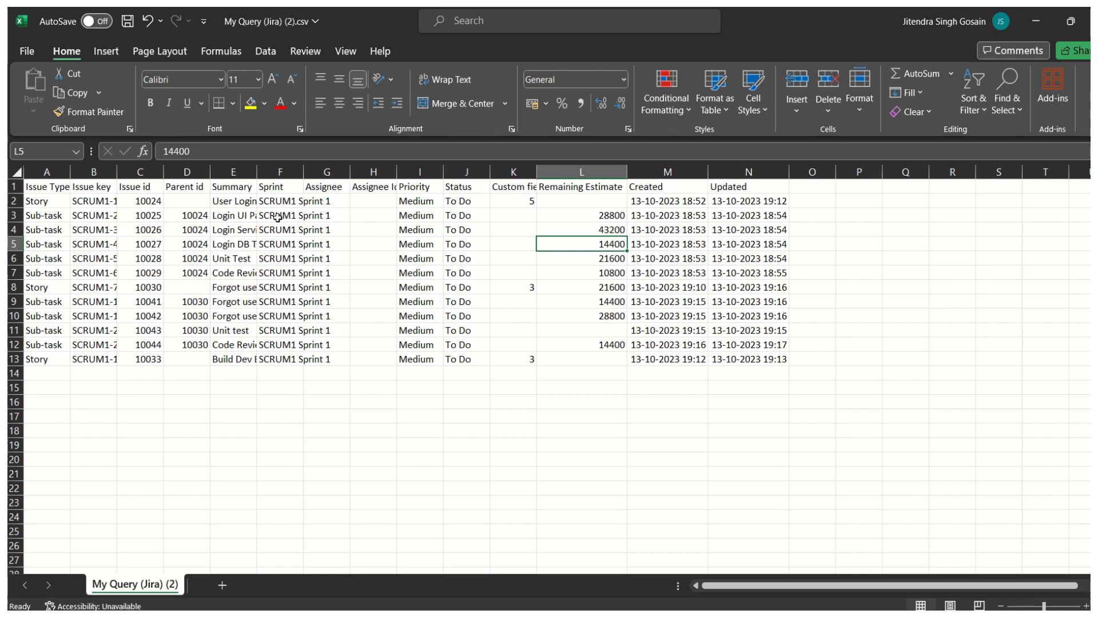
{"action": "left_click", "coordinate": [246, 216]}
{"action": "left_click", "coordinate": [668, 172]}
{"action": "right_click", "coordinate": [669, 173]}
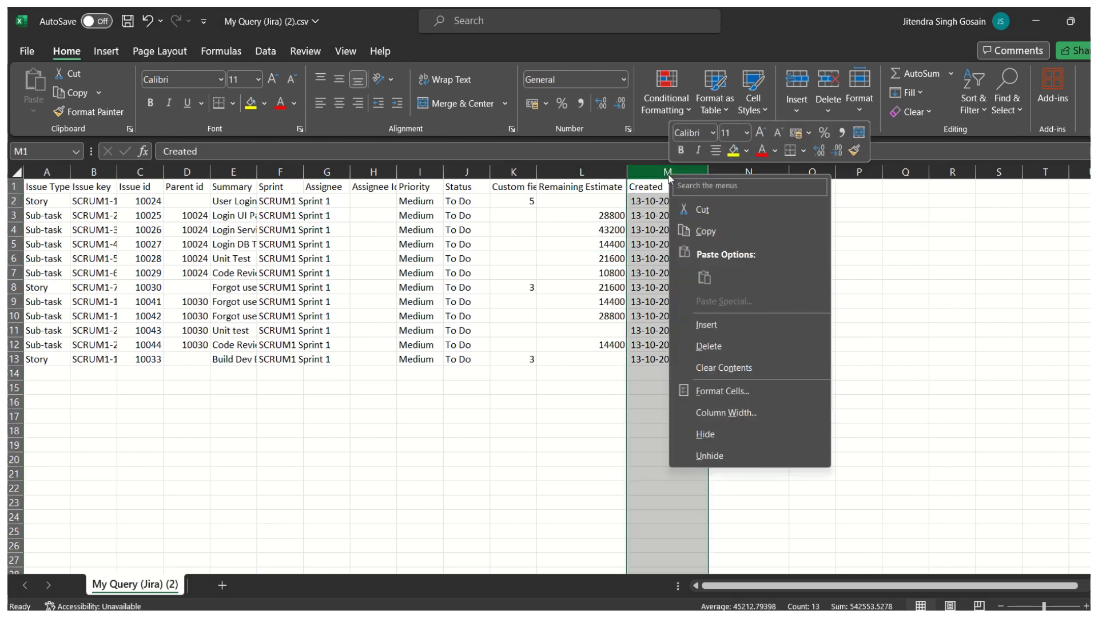
{"action": "left_click", "coordinate": [707, 324]}
Enter =L3/3600 in M3 and fill it down to row 13
{"action": "left_click", "coordinate": [655, 217]}
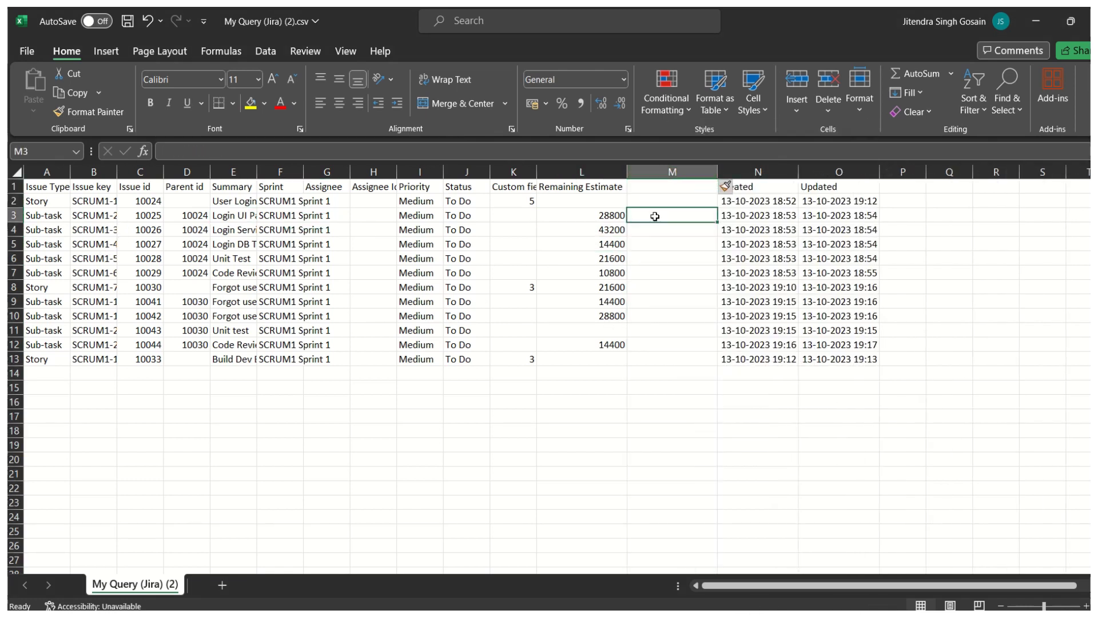
{"action": "type", "text": "="}
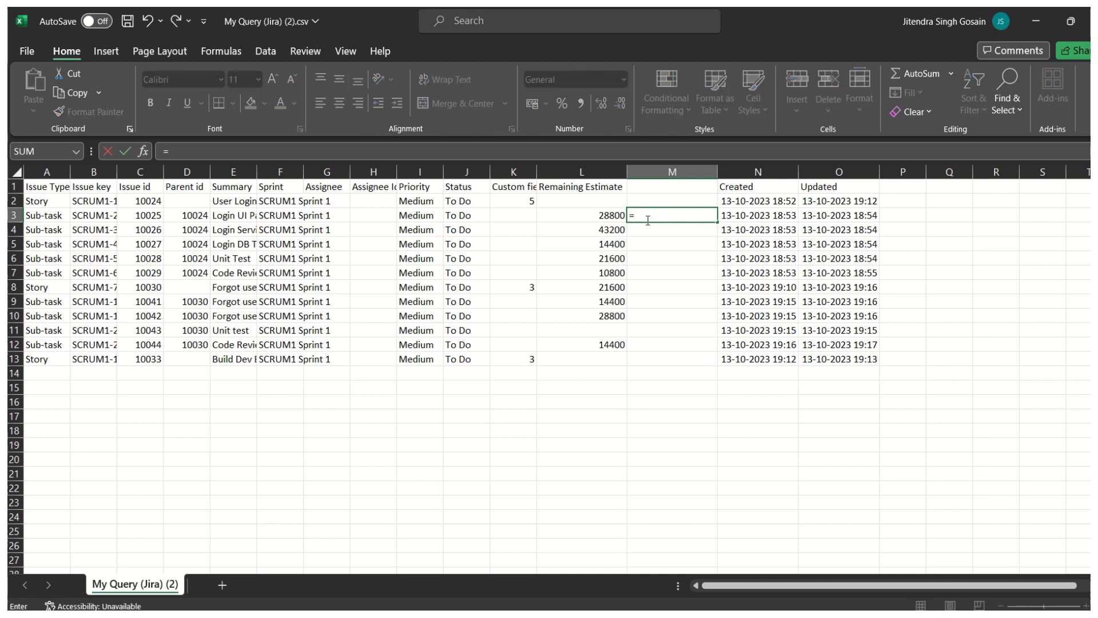
{"action": "left_click", "coordinate": [605, 217]}
{"action": "type", "text": "/3600"}
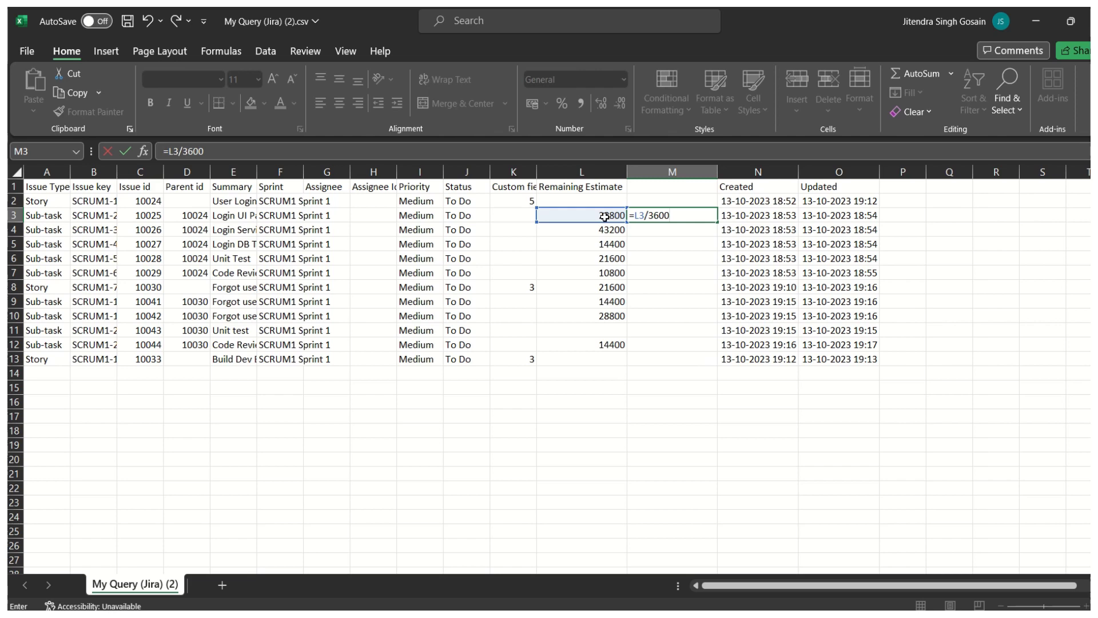
{"action": "key", "text": "Return"}
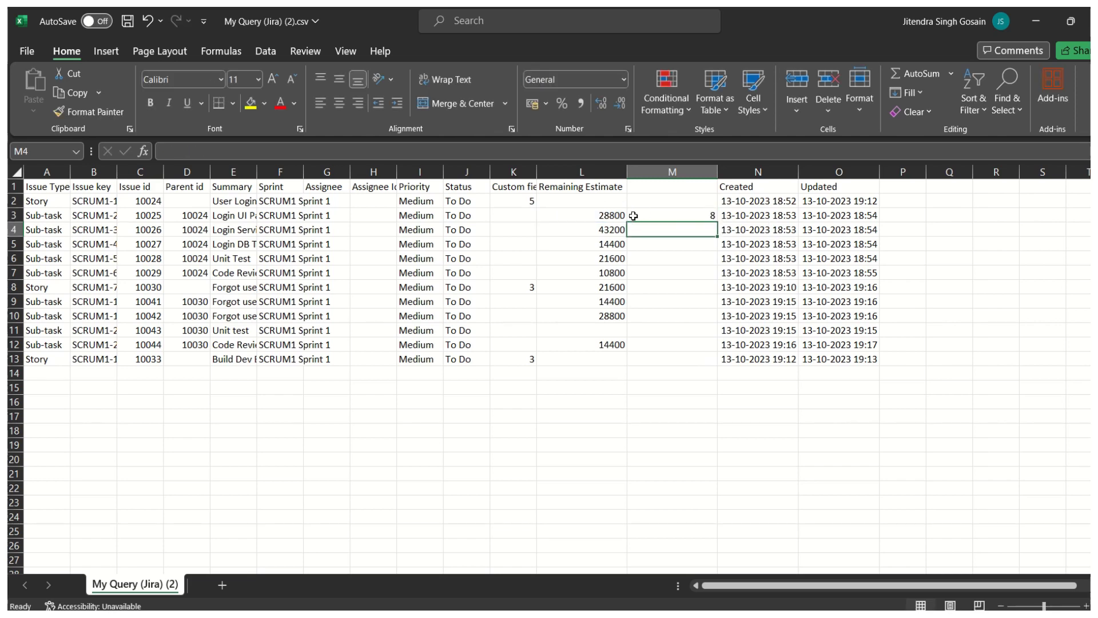
{"action": "left_click", "coordinate": [617, 215]}
{"action": "left_click", "coordinate": [707, 215]}
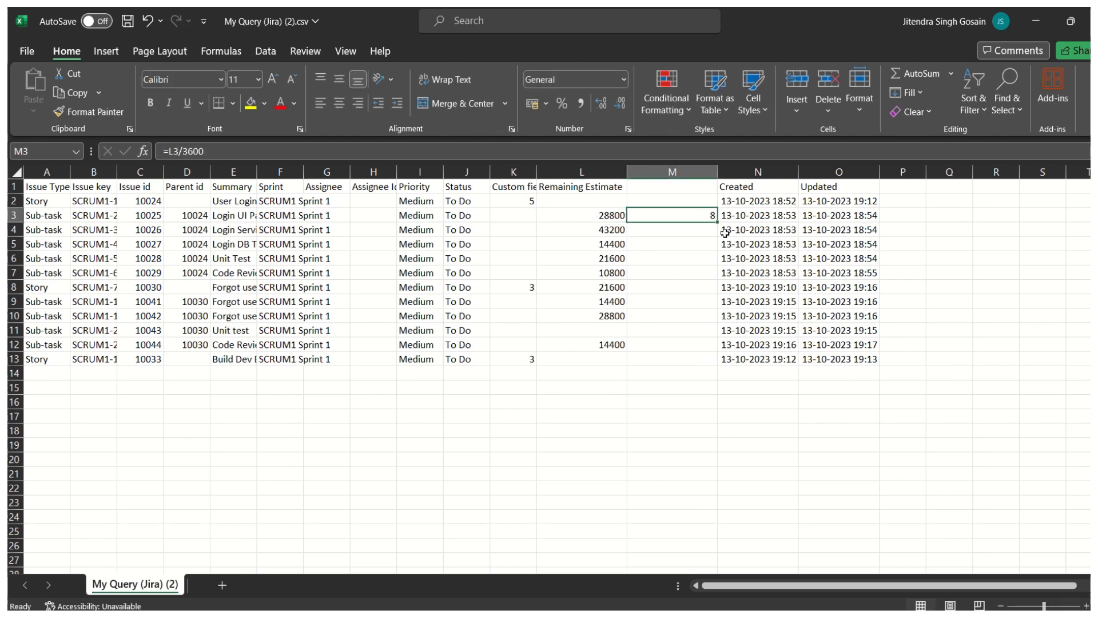
{"action": "double_click", "coordinate": [718, 222]}
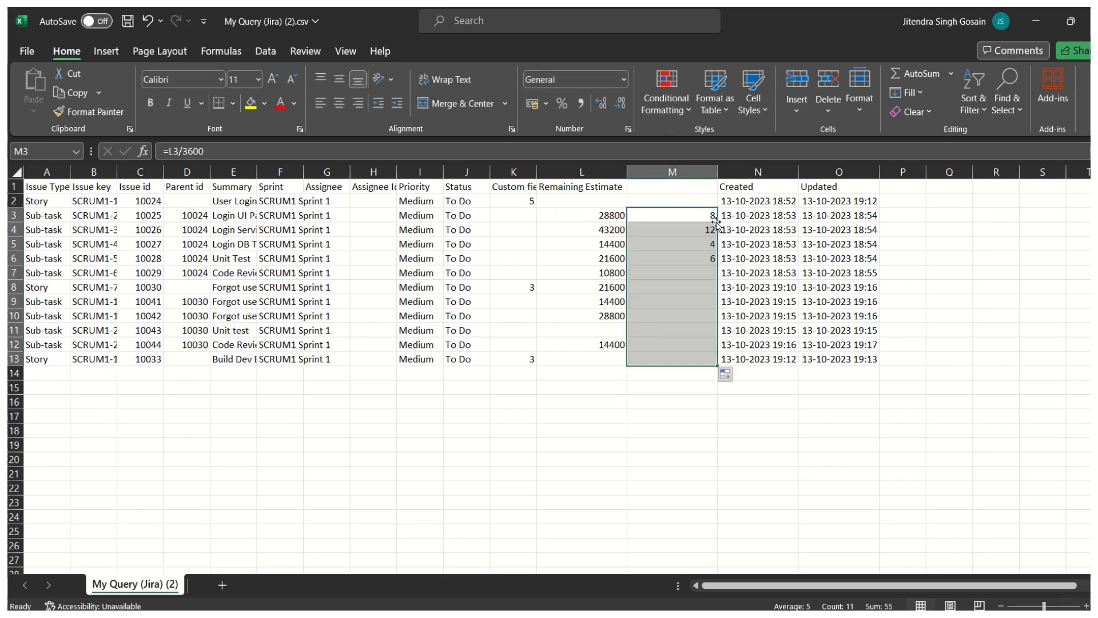
Label the new column 'Est (Hours)' in cell M1
{"action": "left_click", "coordinate": [694, 189]}
{"action": "type", "text": "Est"}
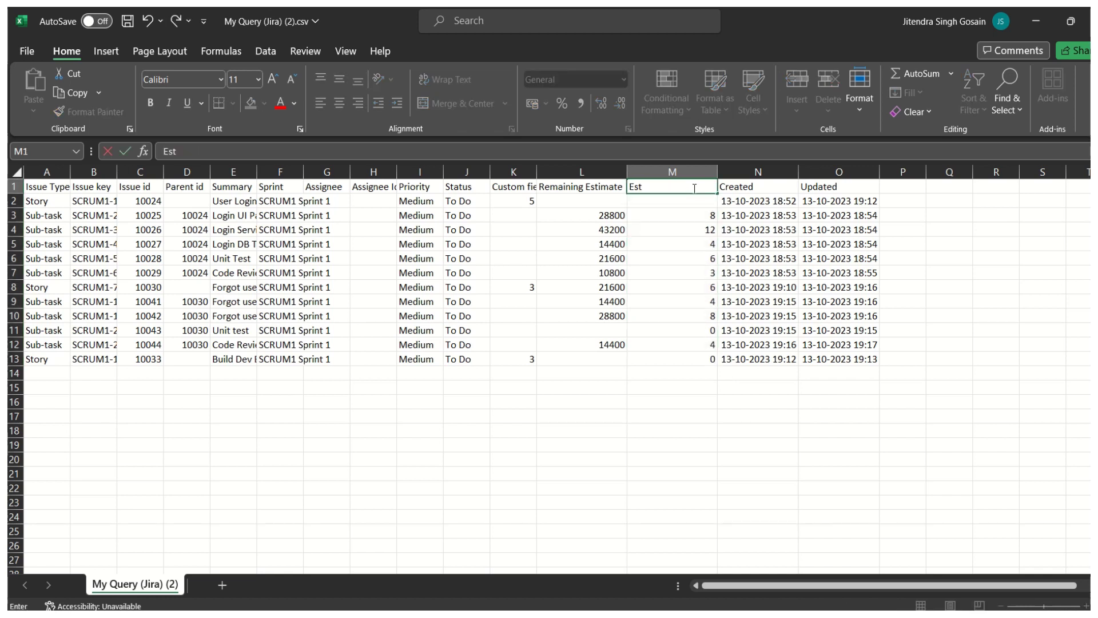
{"action": "type", "text": " (Hours"}
{"action": "left_click", "coordinate": [669, 184]}
{"action": "key", "text": "BackSpace"}
{"action": "left_click", "coordinate": [714, 382]}
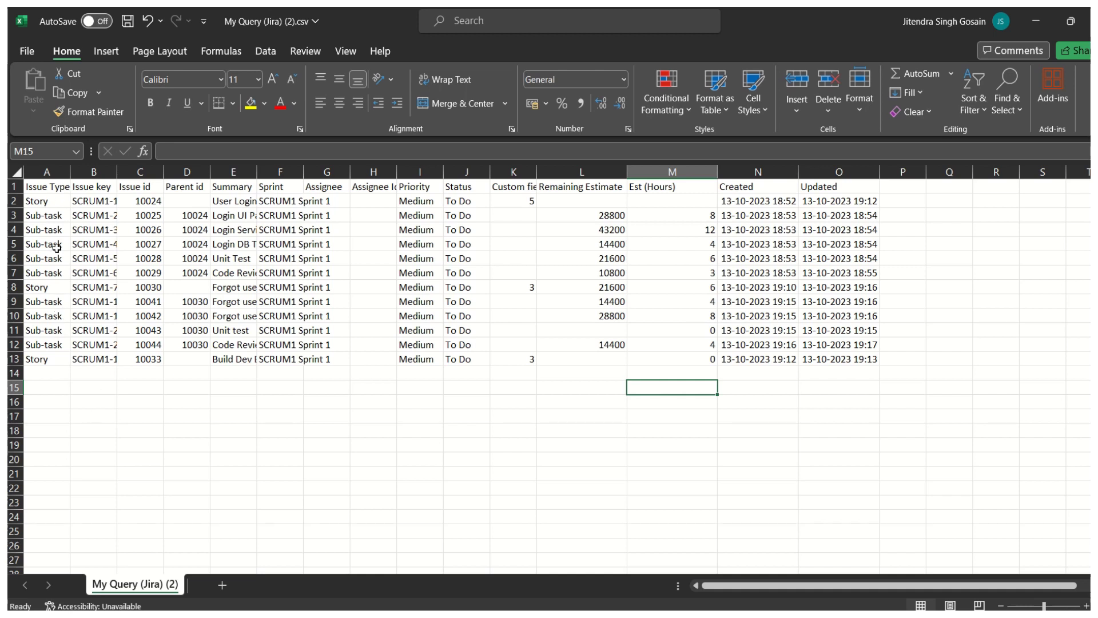
Drag the User Profile issue SCRUM1-9 from the backlog into SCRUM1 Sprint 1, then view the My Query results
{"action": "mouse_move", "coordinate": [637, 608]}
{"action": "left_click", "coordinate": [664, 569]}
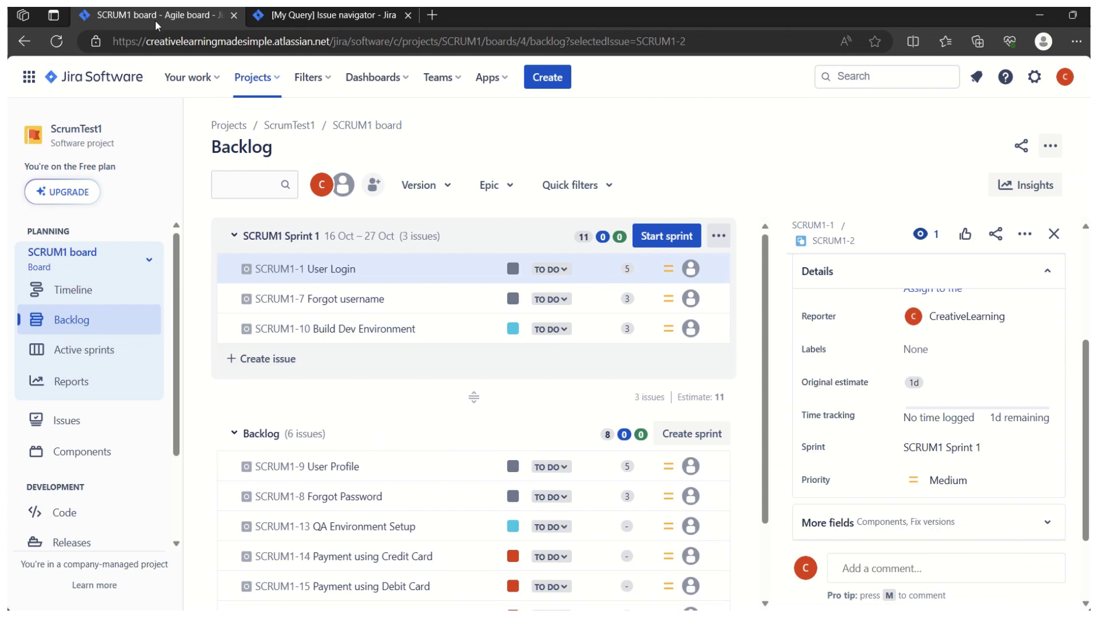
{"action": "left_click", "coordinate": [370, 18]}
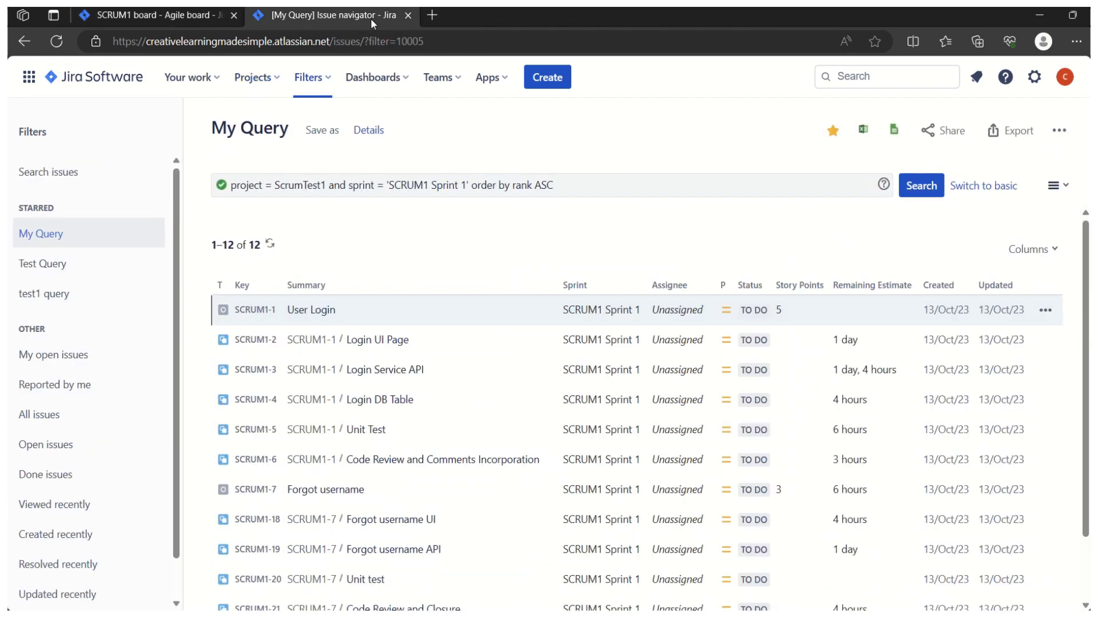
{"action": "left_click", "coordinate": [203, 15]}
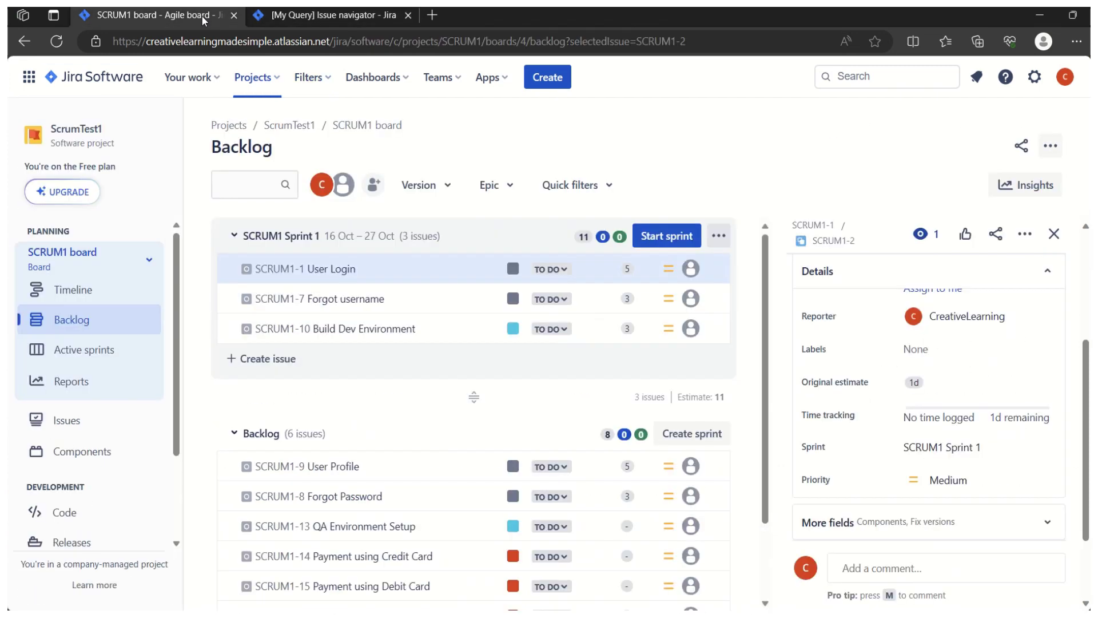
{"action": "left_click", "coordinate": [1054, 234]}
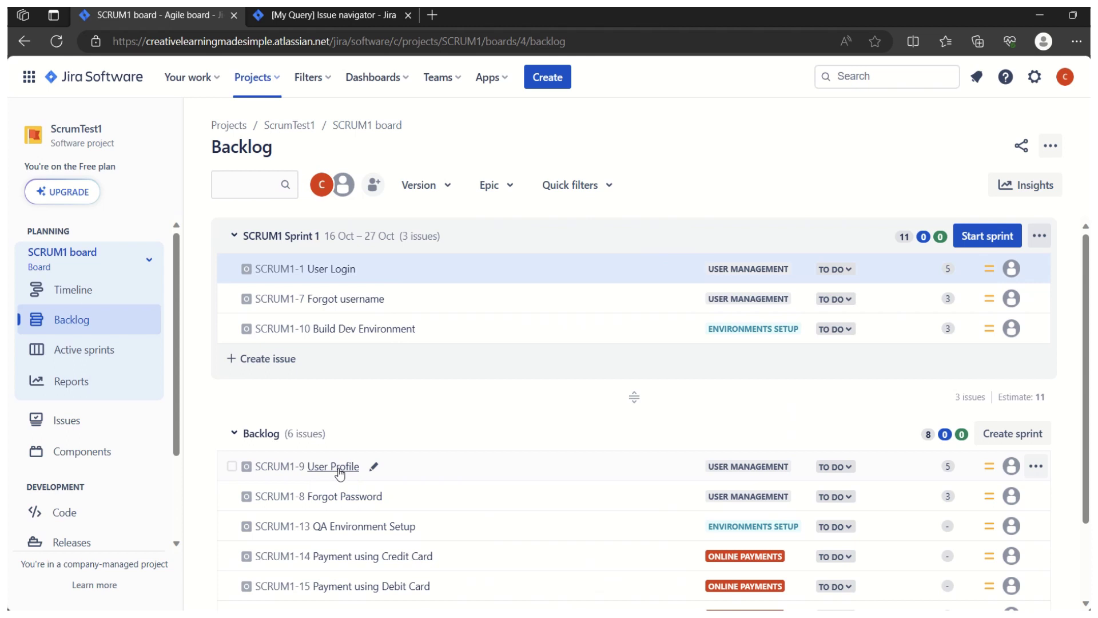
{"action": "left_click_drag", "start_coordinate": [339, 472], "coordinate": [334, 340]}
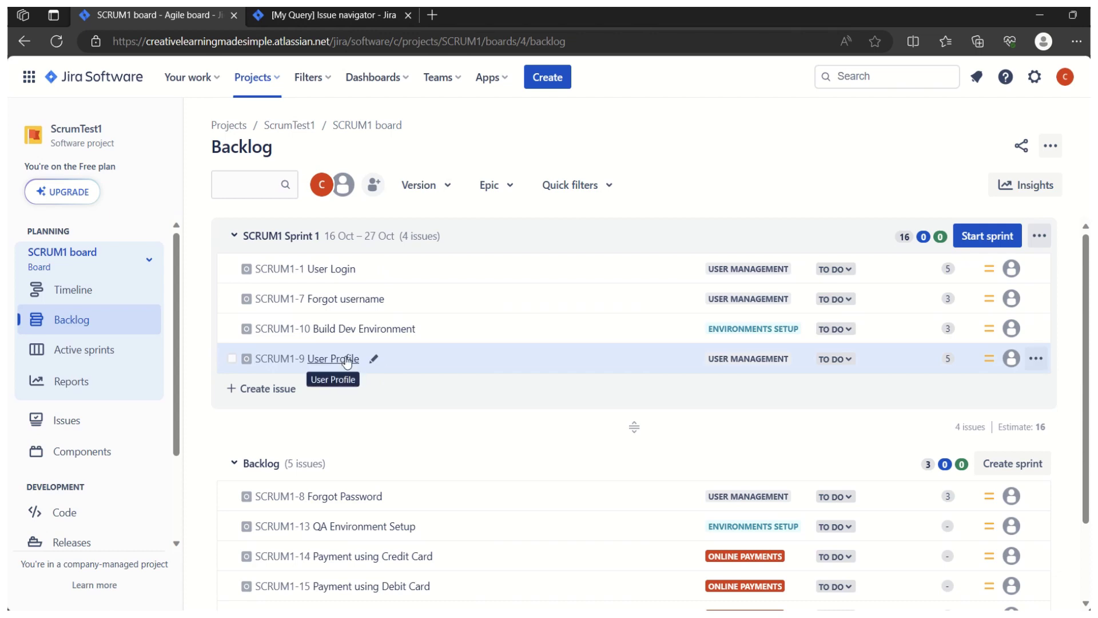
{"action": "left_click", "coordinate": [351, 18]}
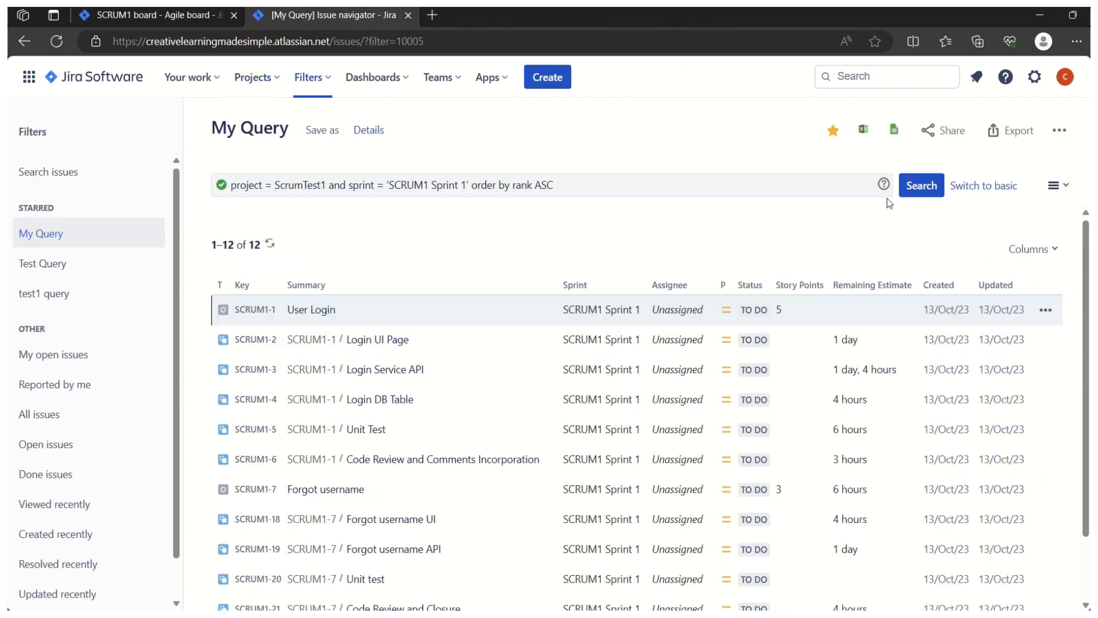
Rerun the JQL search so the query picks up the newly added Sprint 1 issue
{"action": "left_click", "coordinate": [914, 193]}
{"action": "left_click", "coordinate": [194, 21]}
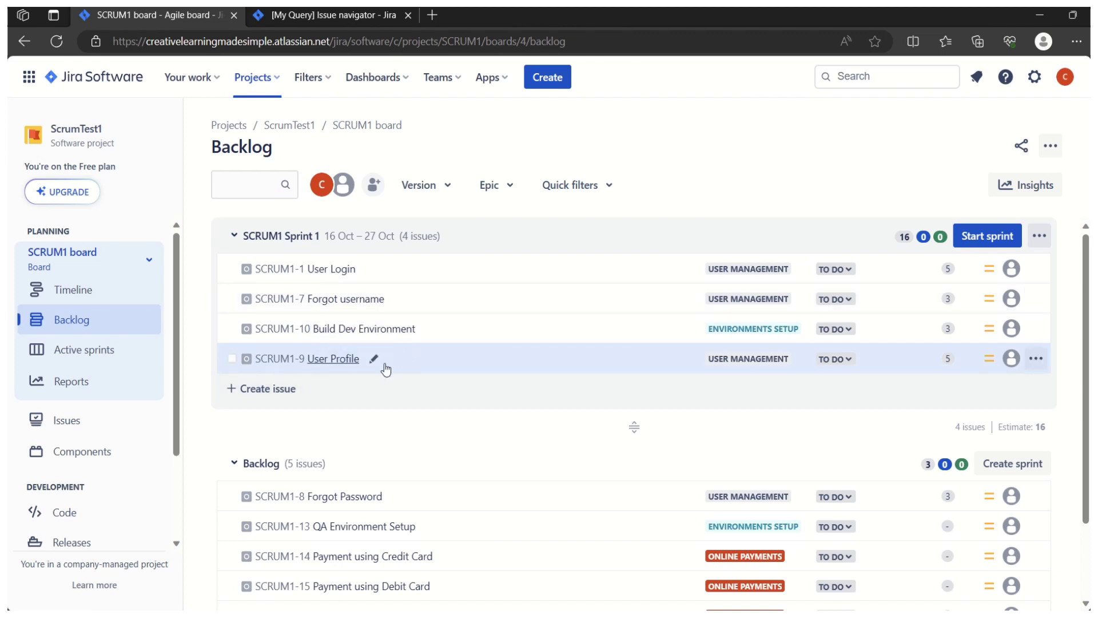
{"action": "left_click", "coordinate": [360, 19]}
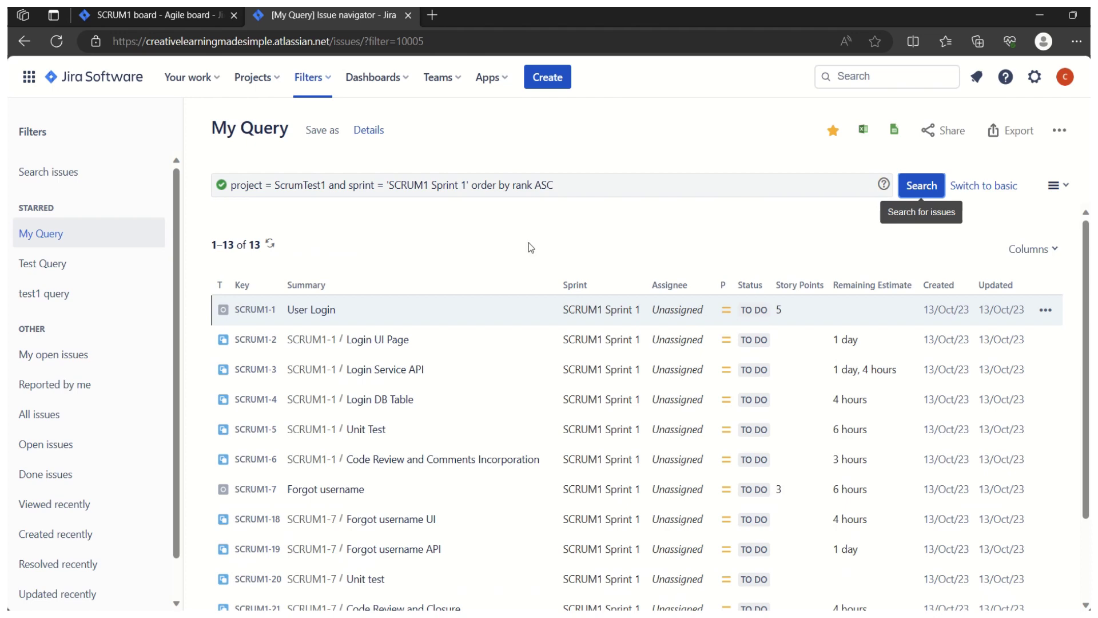
Save the query as a new filter named 'Backlog Export'
{"action": "left_click", "coordinate": [322, 129]}
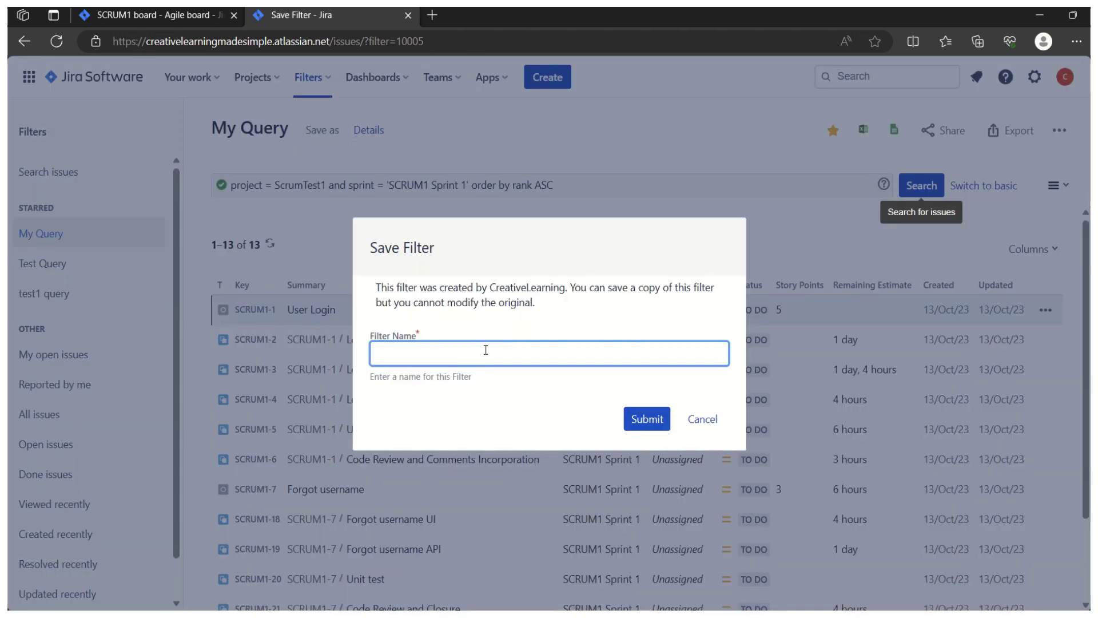
{"action": "left_click", "coordinate": [486, 352]}
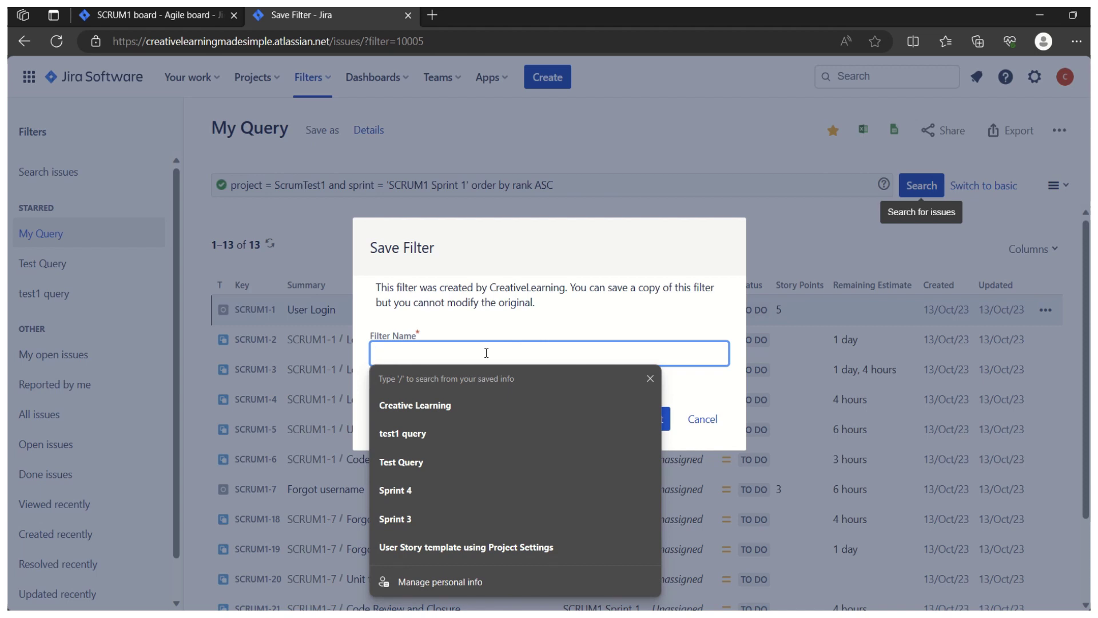
{"action": "type", "text": "Channe"}
{"action": "key", "text": "BackSpace"}
{"action": "key", "text": "BackSpace"}
{"action": "key", "text": "BackSpace"}
{"action": "key", "text": "BackSpace"}
{"action": "type", "text": "Backlog Expo"}
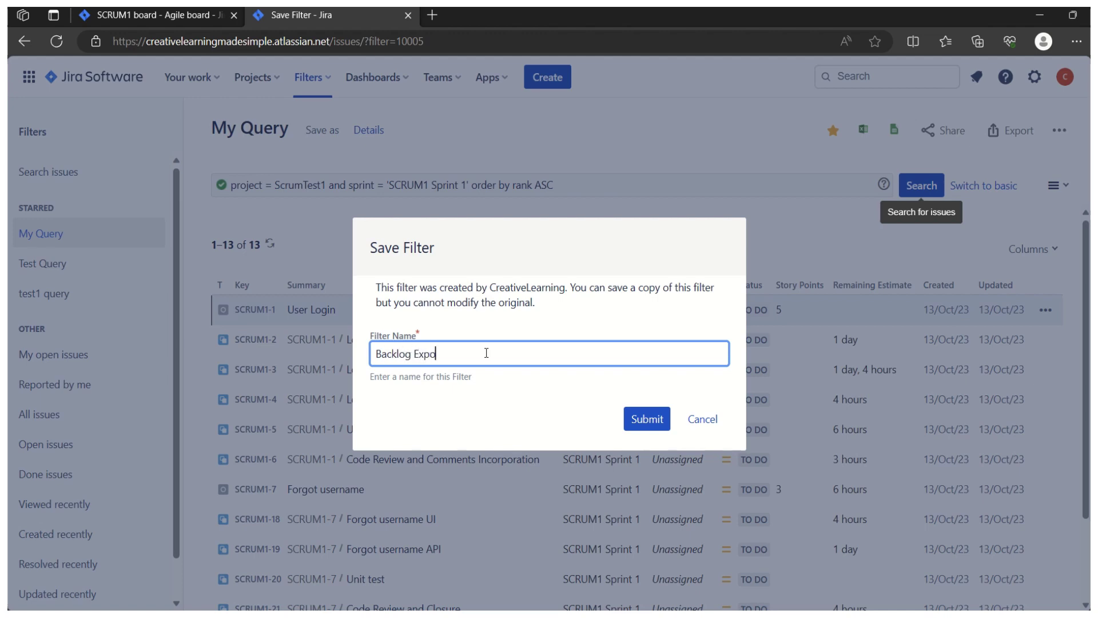
{"action": "type", "text": "rt"}
{"action": "left_click", "coordinate": [664, 418]}
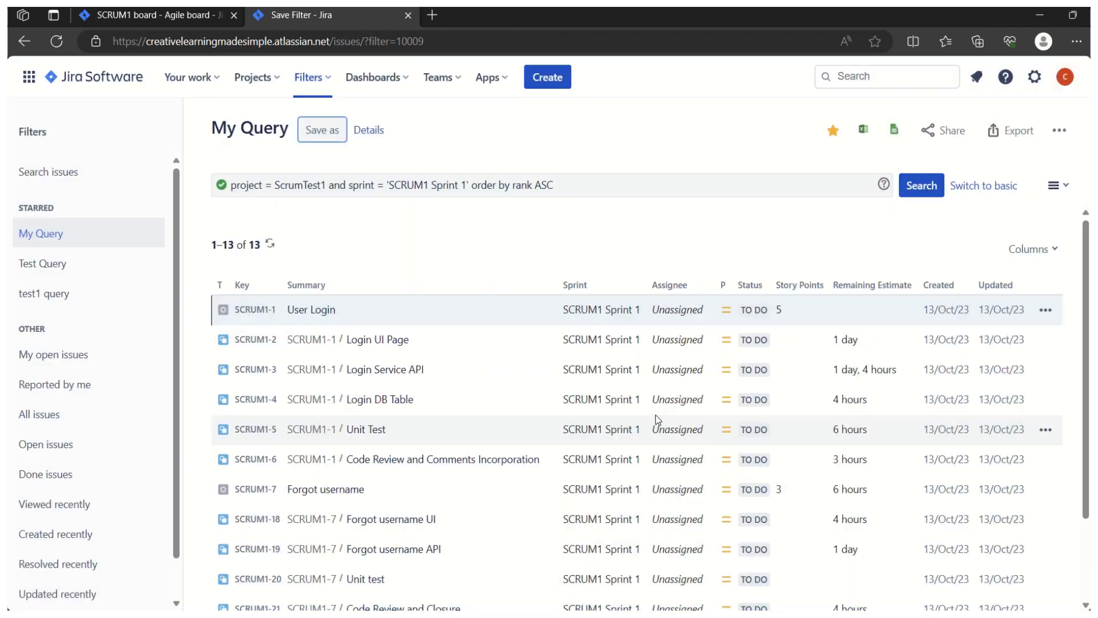
{"action": "left_click", "coordinate": [319, 82]}
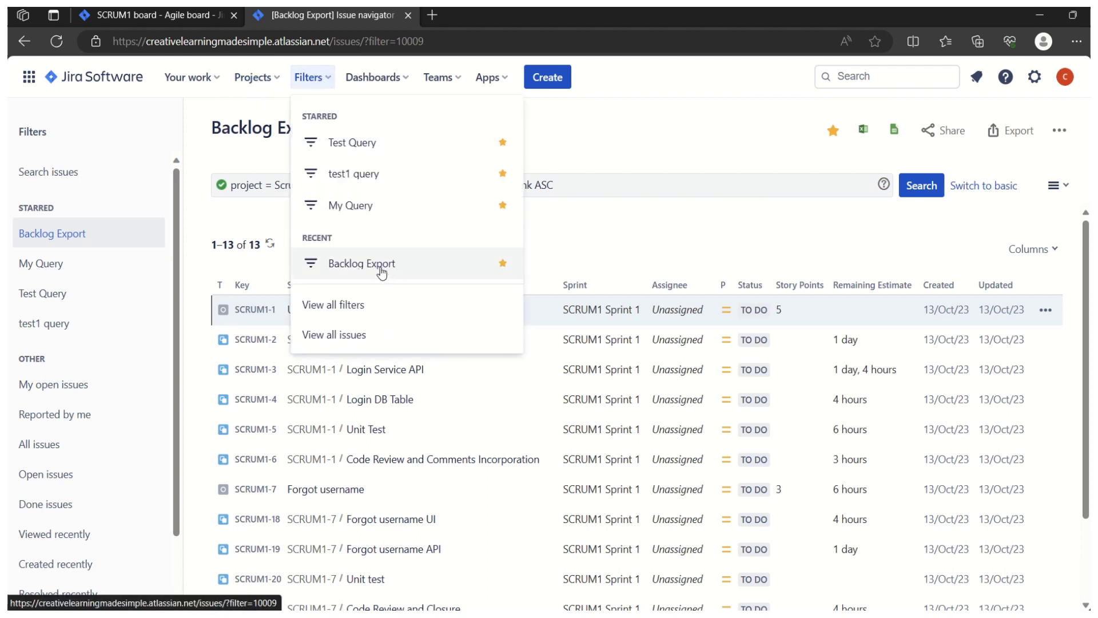
{"action": "left_click", "coordinate": [573, 184]}
{"action": "left_click", "coordinate": [833, 132]}
{"action": "left_click", "coordinate": [832, 133]}
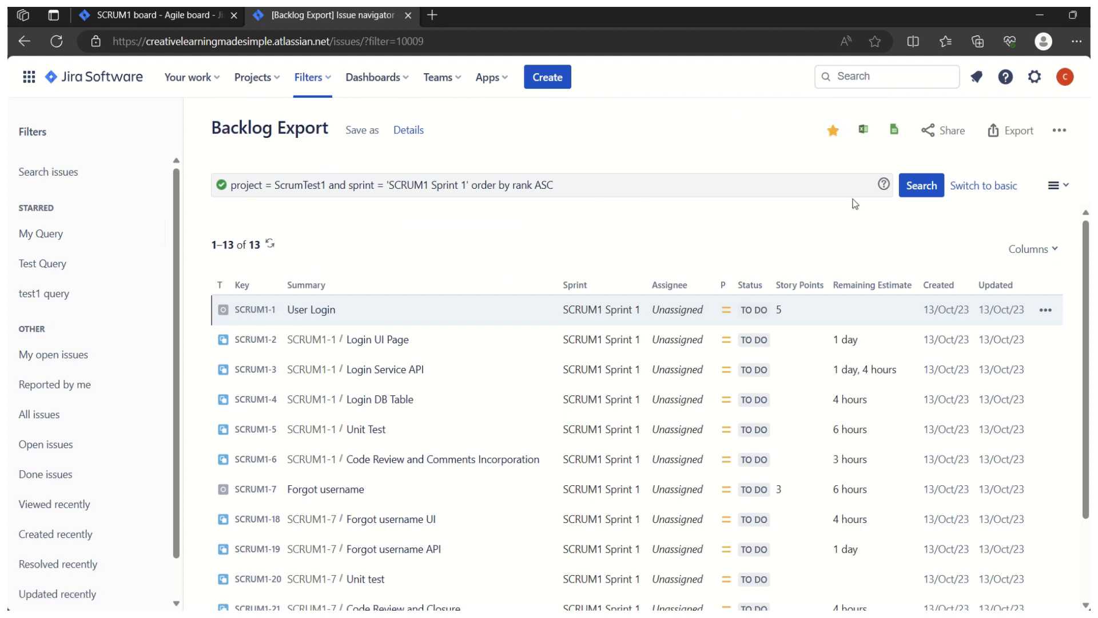
{"action": "left_click", "coordinate": [319, 83]}
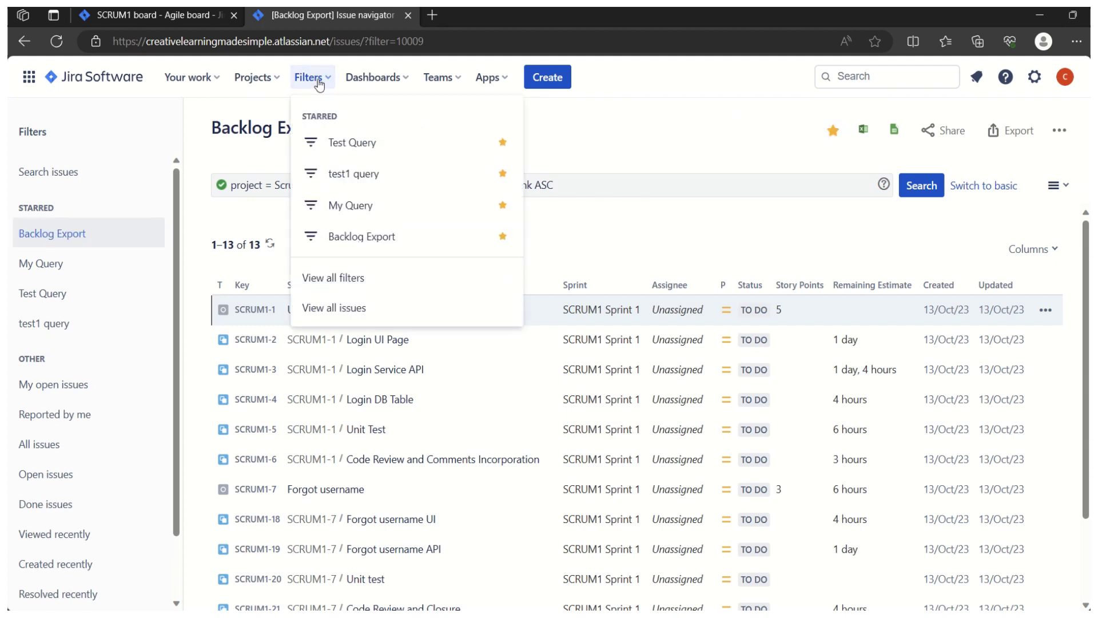
{"action": "left_click", "coordinate": [384, 242]}
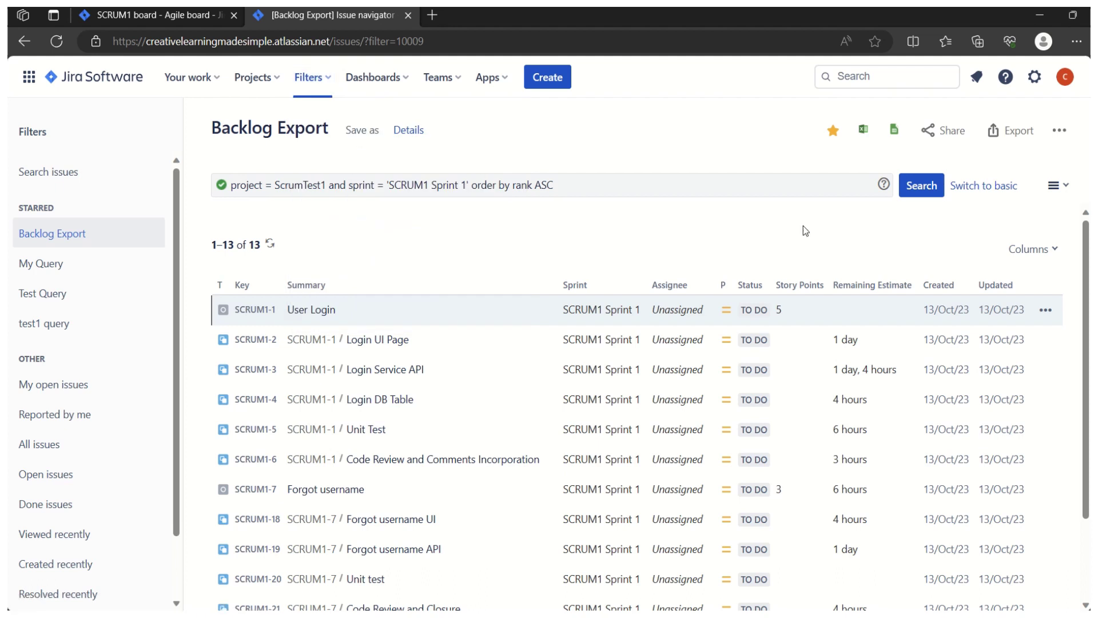